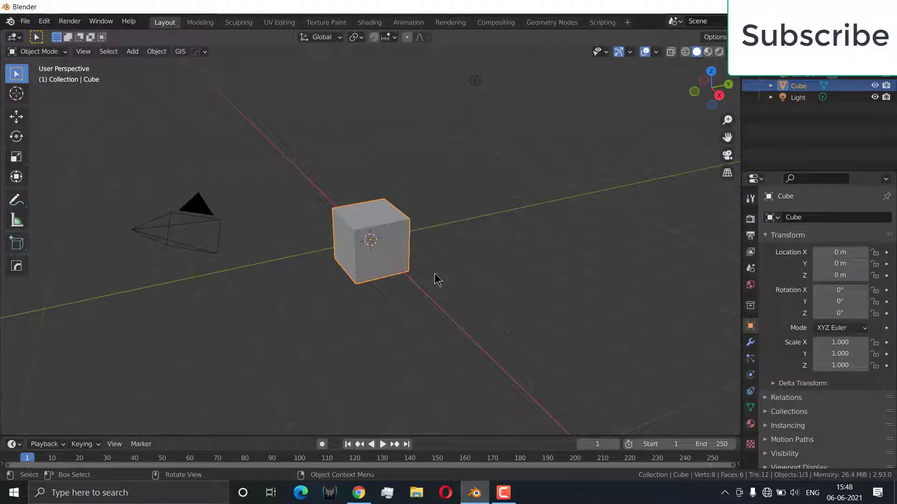
Step: Delete the default cube and add a GearGenMaster gear mesh
key("x")
left_click(398, 234)
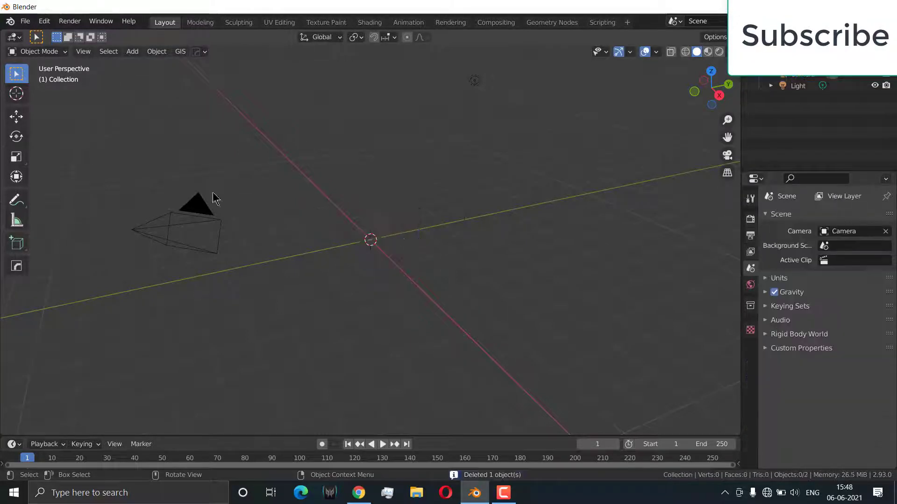
left_click(132, 51)
mouse_move(142, 65)
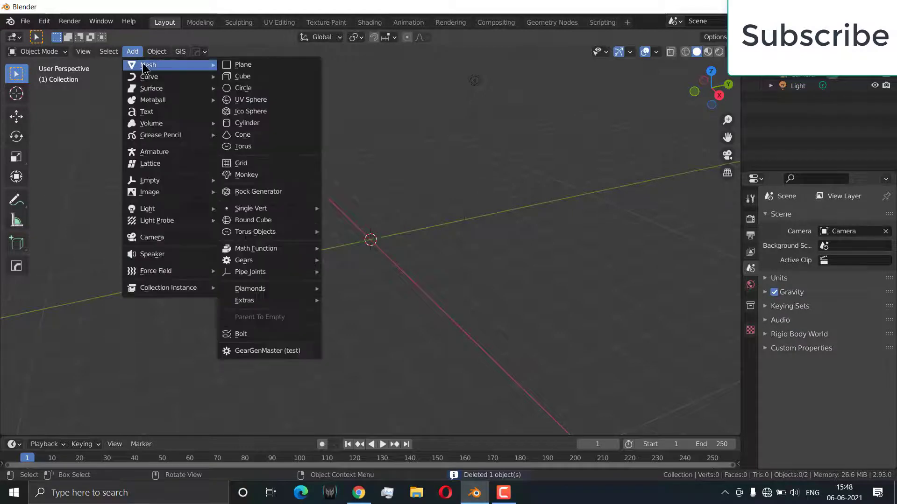
left_click(252, 350)
Step: Set the external gear type to BEVEL and Gear Z2 to 24 teeth
left_click(61, 426)
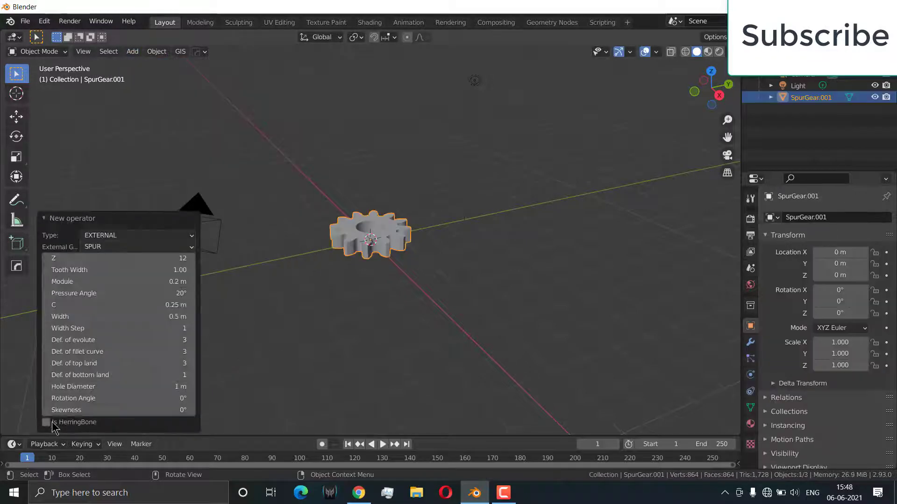
left_click(114, 245)
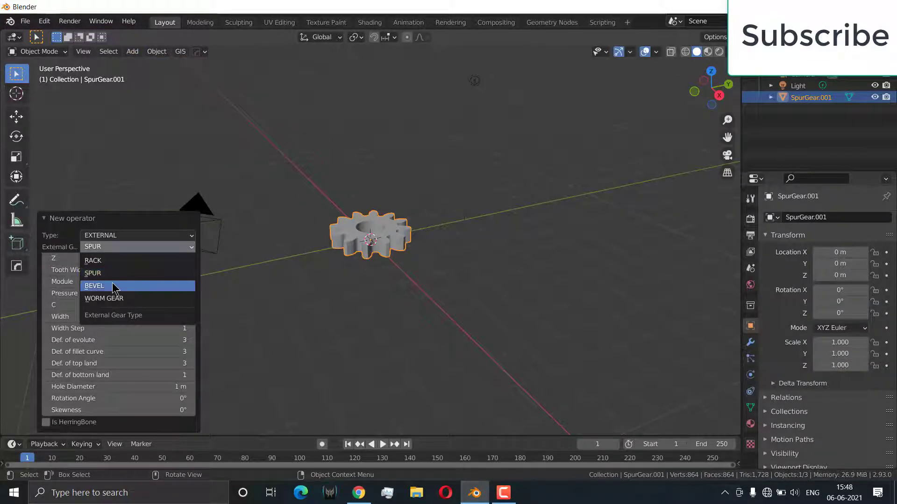
left_click(112, 283)
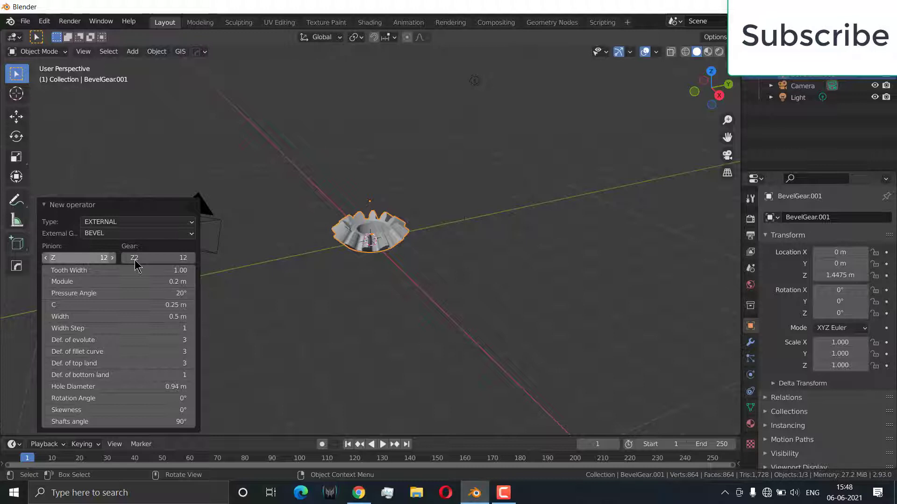
left_click(165, 260)
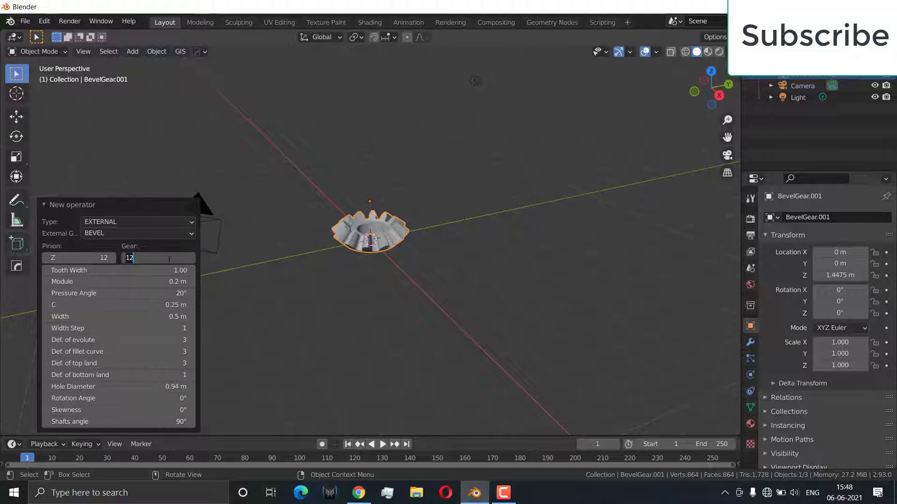
key("Return")
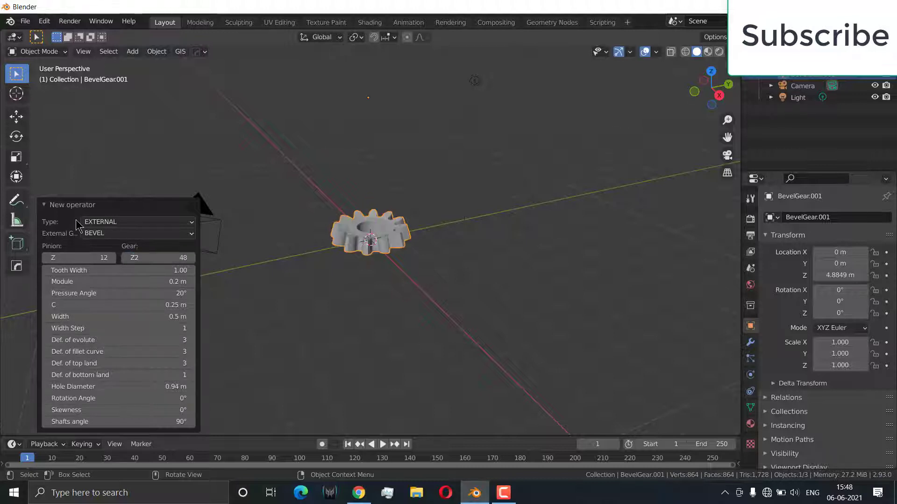
left_click(176, 261)
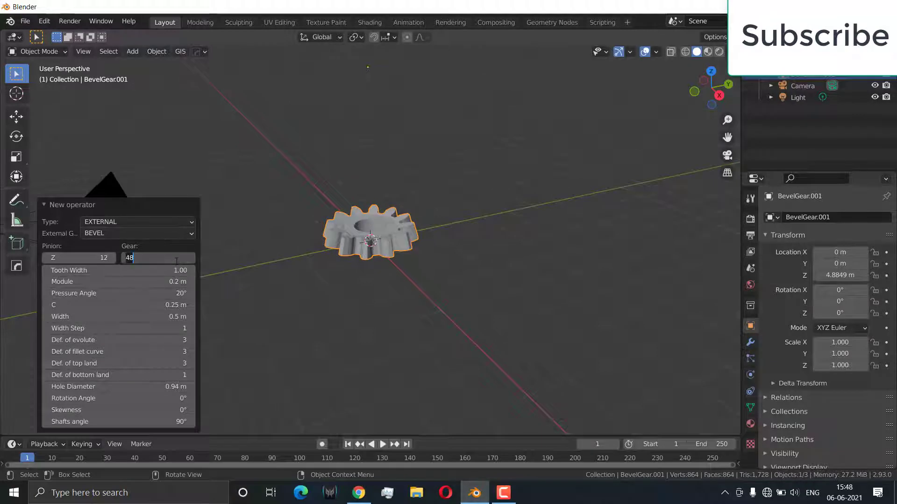
type("24")
key("Return")
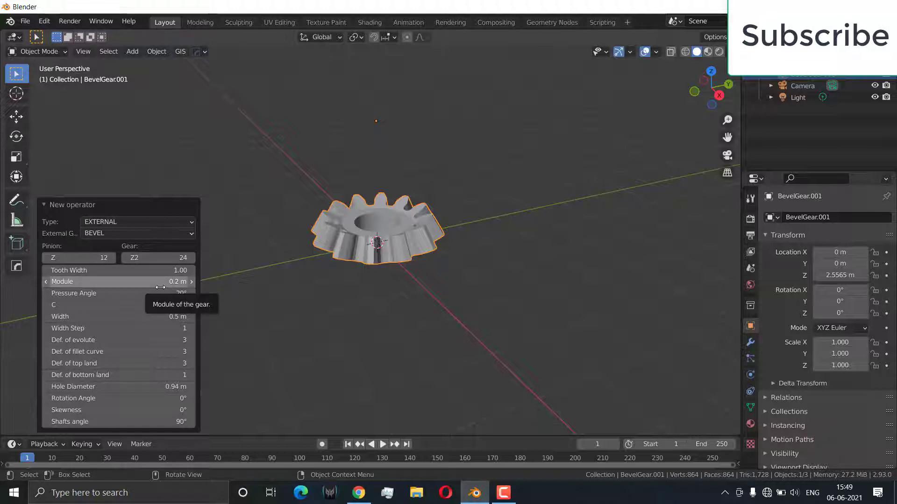
Step: Add a second GearGenMaster gear as a BEVEL gear with Pinion Z of 24 teeth
left_click(270, 284)
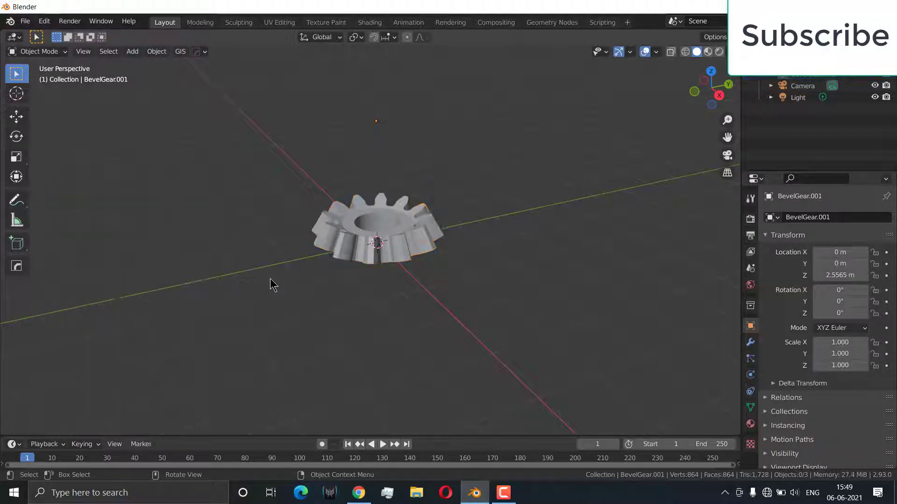
left_click(135, 51)
mouse_move(140, 65)
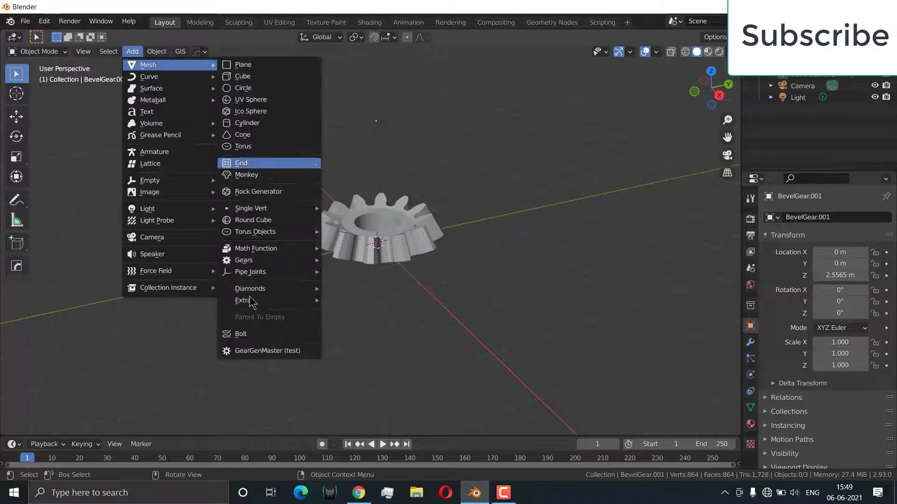
left_click(251, 356)
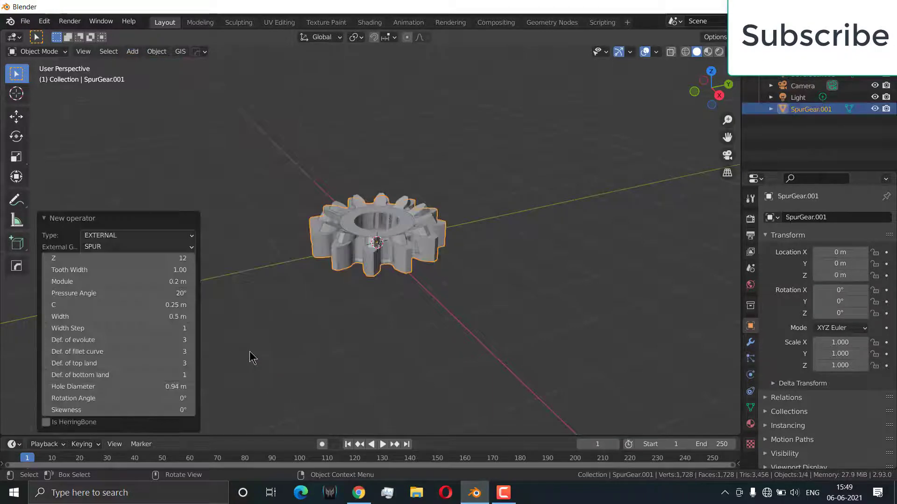
left_click(116, 246)
left_click(120, 285)
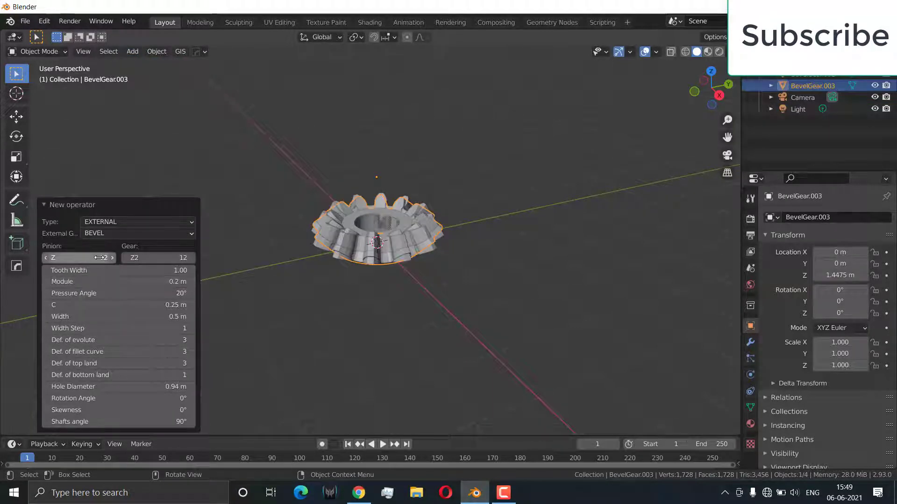
left_click(101, 258)
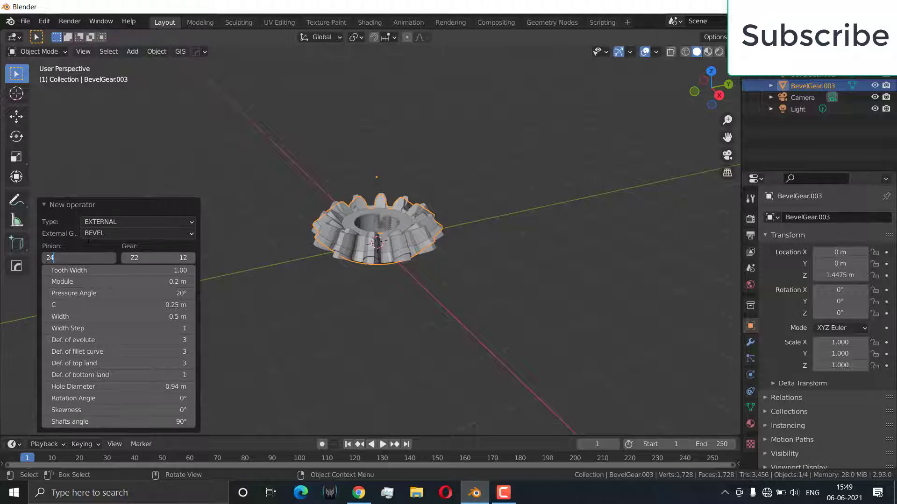
key("Return")
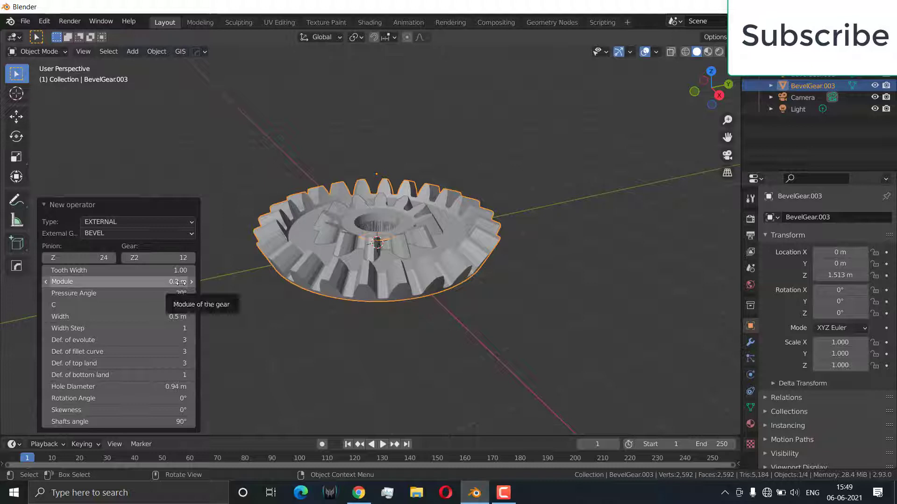
Step: Rotate the small bevel gear 90° about X with rx90
left_click(254, 317)
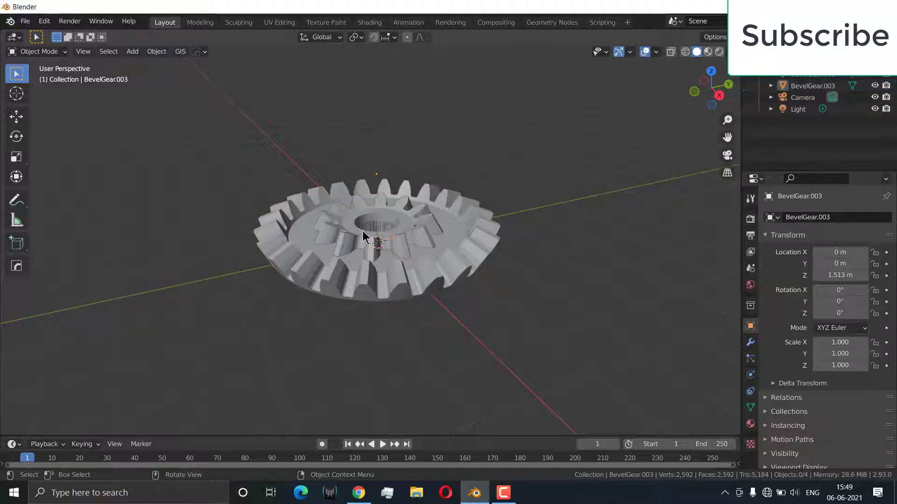
left_click(380, 239)
type("r")
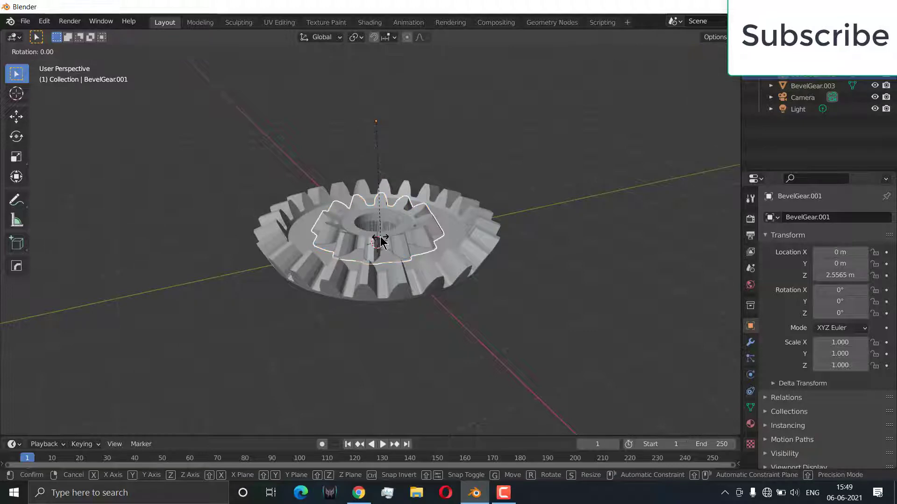
type("x90")
key("Return")
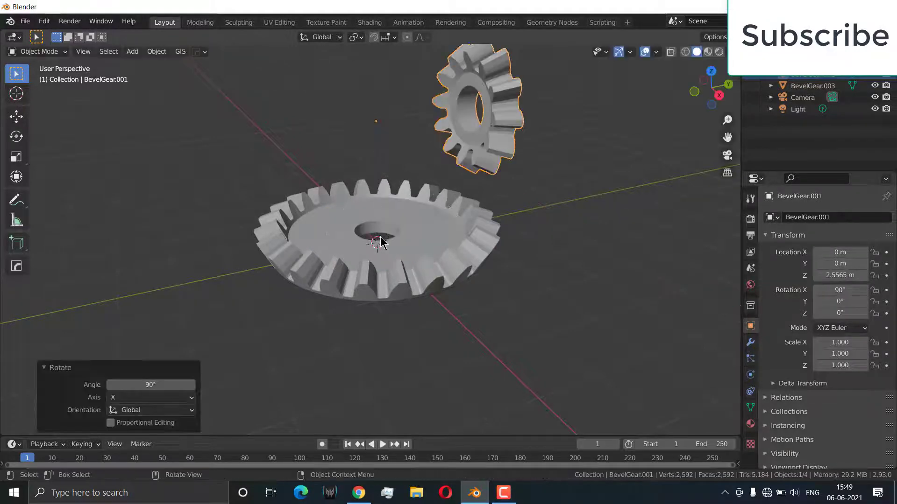
middle_click_drag(486, 142, 509, 124)
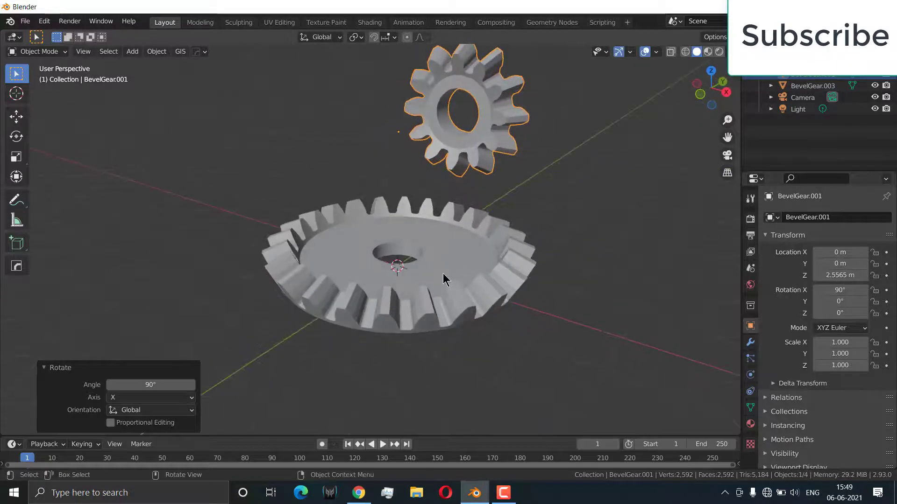
middle_click_drag(473, 251, 496, 227)
Step: Snap the cursor to the large gear, then move the small gear to the cursor
left_click(459, 255)
middle_click_drag(458, 257, 419, 236)
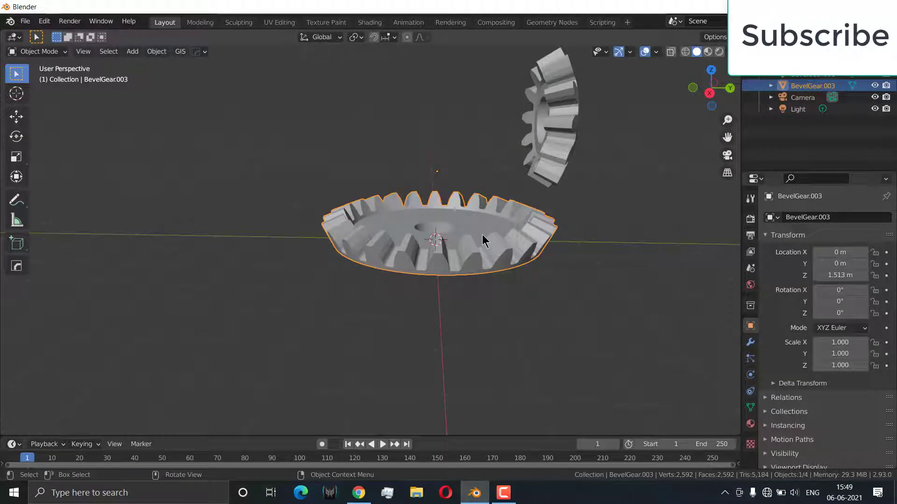
key("shift+s")
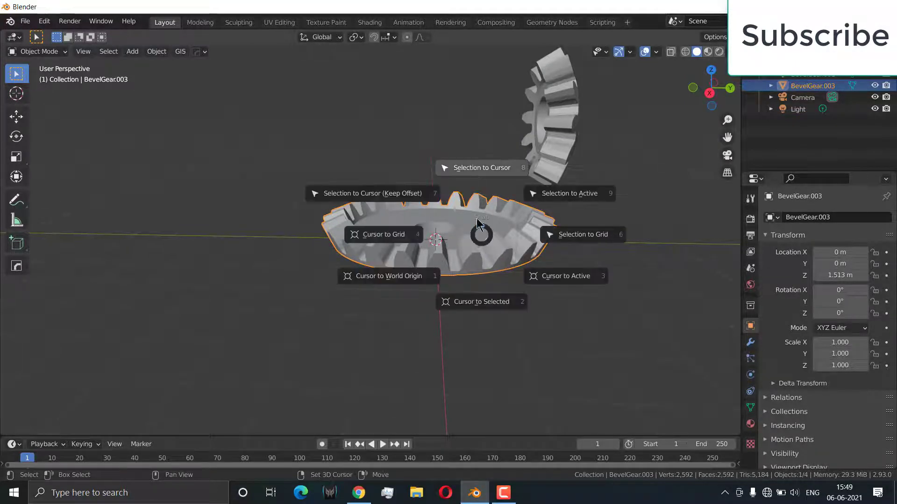
left_click(484, 302)
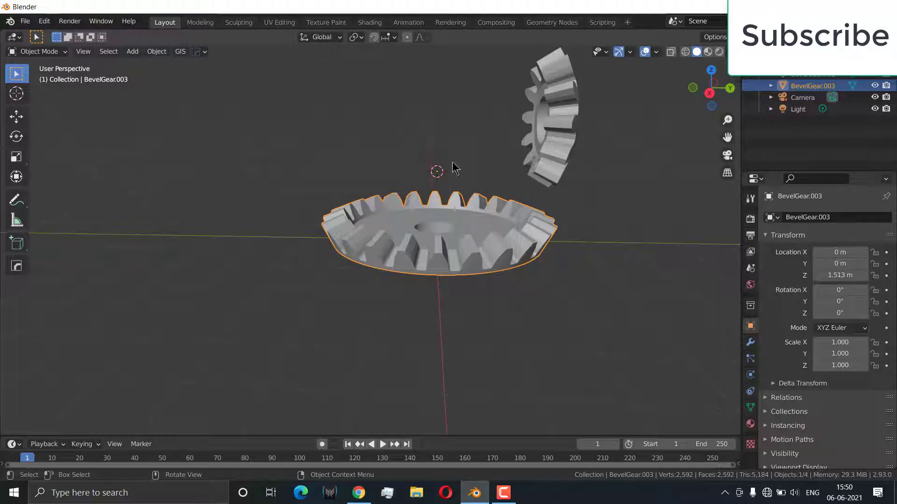
left_click(549, 132)
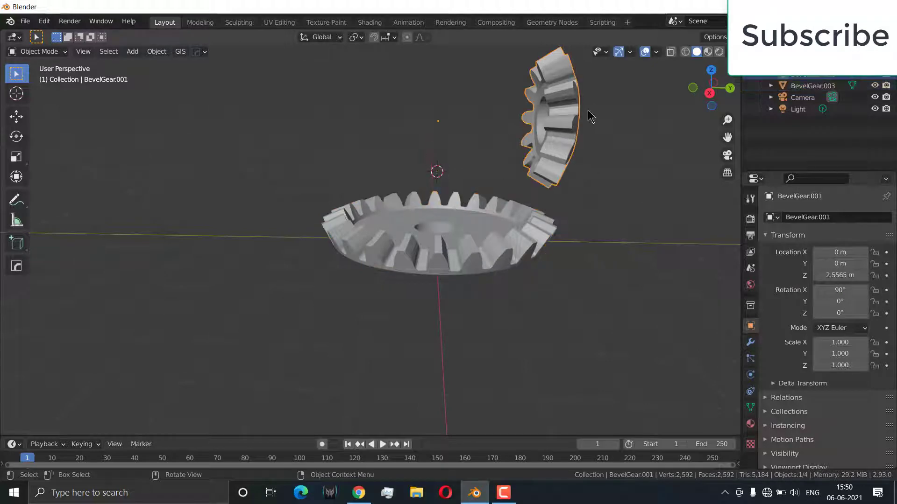
key("shift+s")
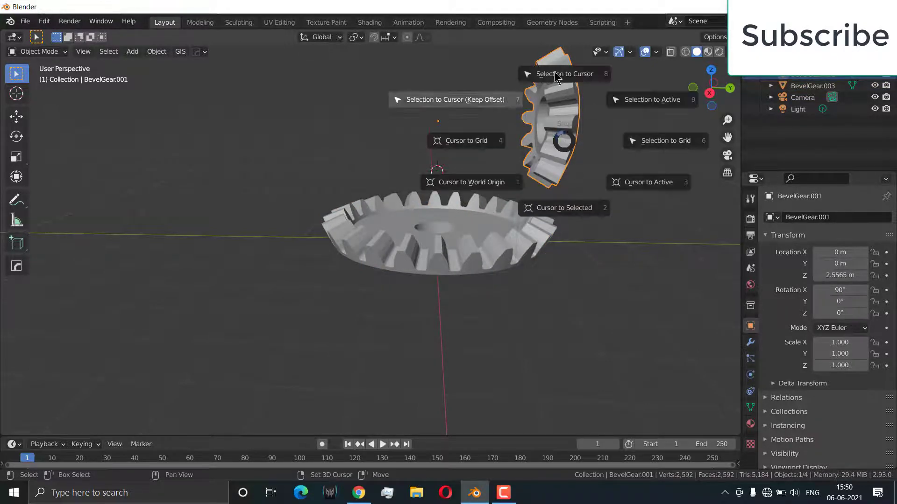
left_click(560, 73)
middle_click_drag(514, 152, 545, 202)
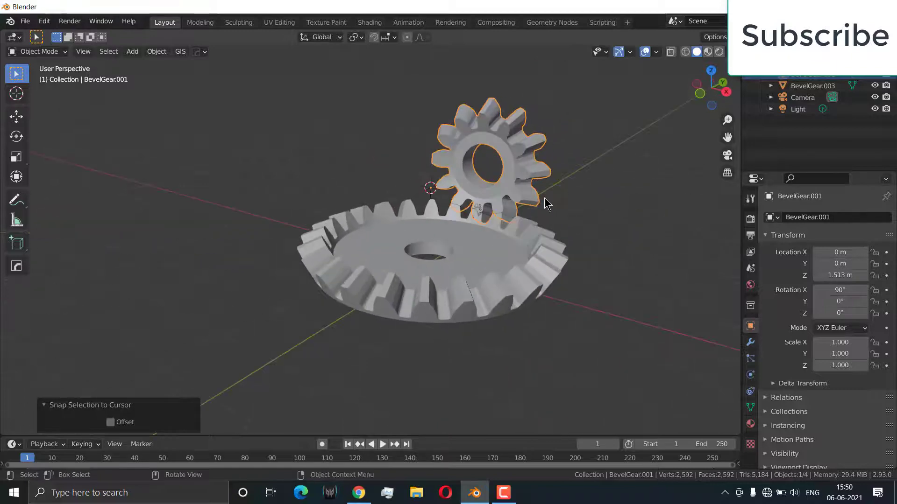
scroll(544, 202, "up", 5)
middle_click_drag(471, 216, 493, 224)
Step: Rotate the large gear about -6.59° around global Z and inspect the teeth
left_click(493, 283)
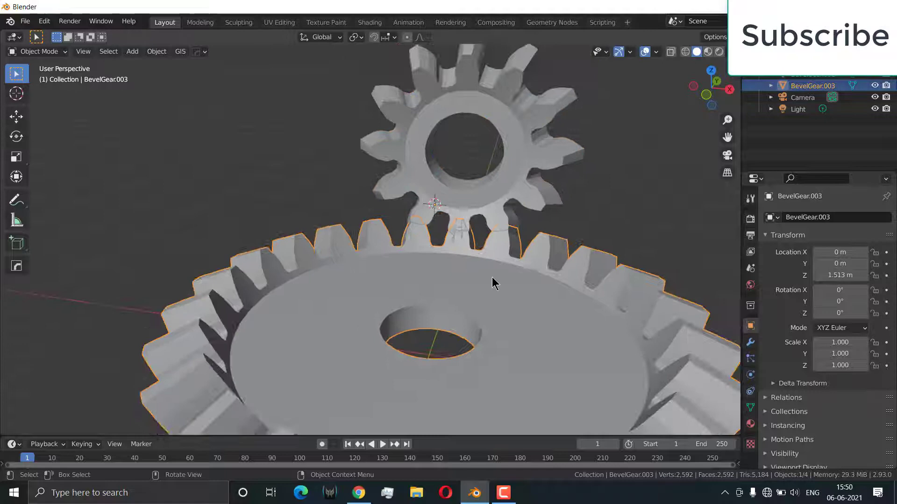
scroll(529, 246, "down", 4)
scroll(579, 236, "up", 4)
key("r")
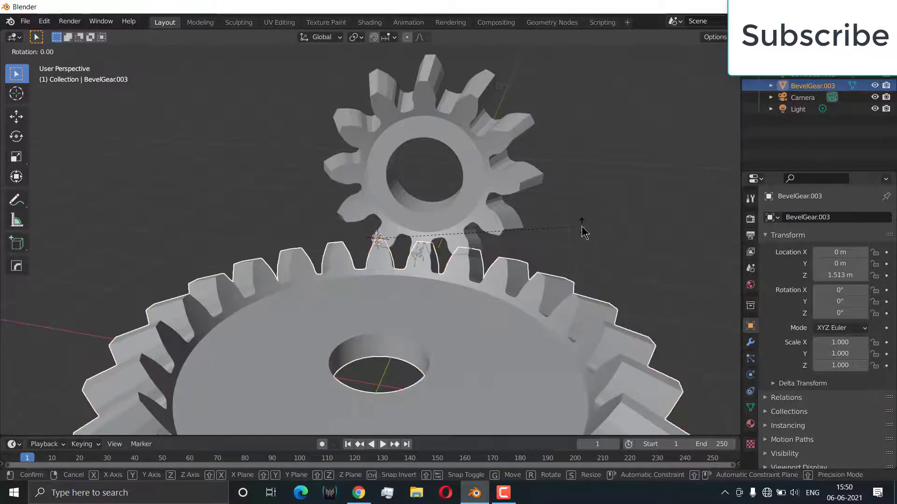
key("z")
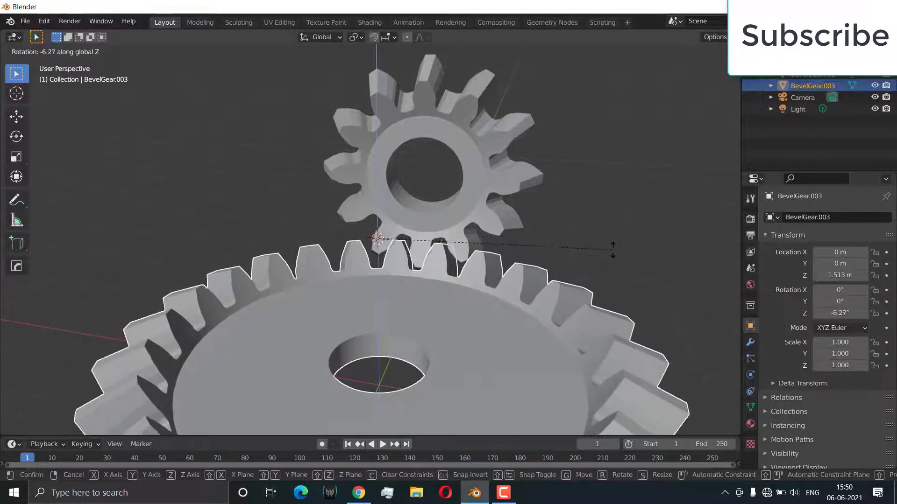
left_click(615, 251)
middle_click_drag(606, 270, 561, 284)
scroll(449, 280, "up", 3)
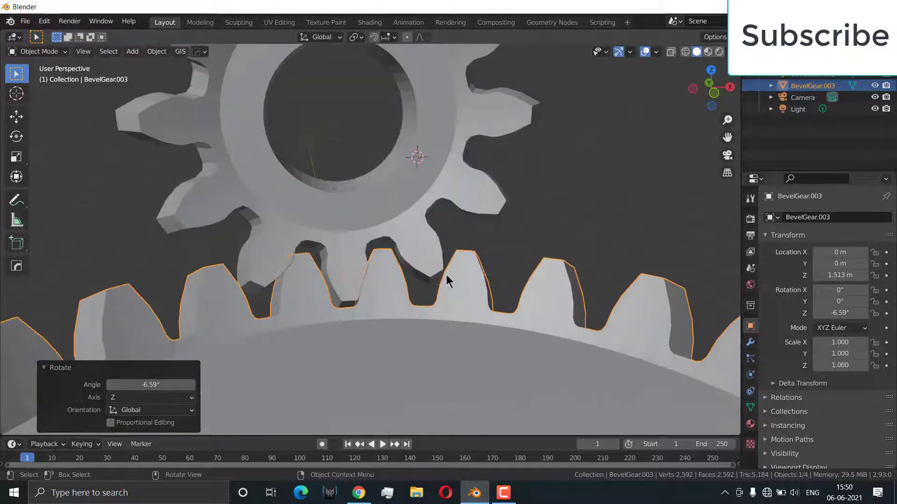
middle_click_drag(396, 316, 524, 264)
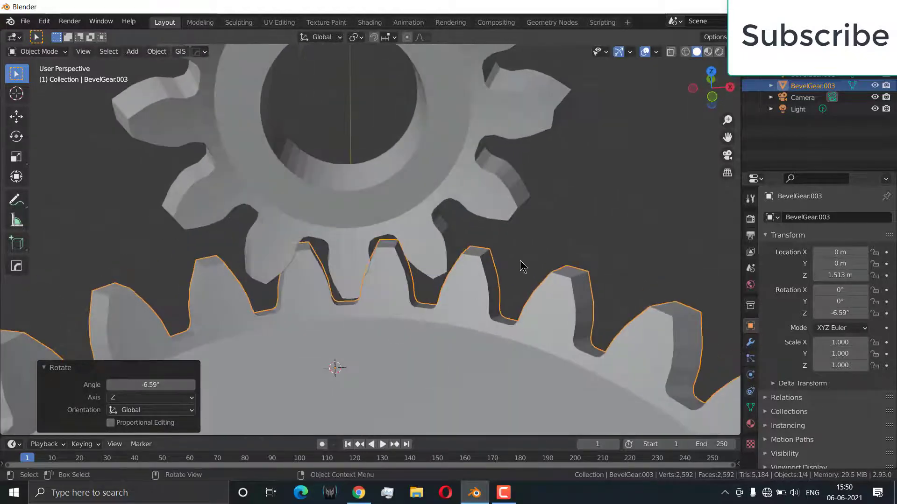
Step: Refine the large gear's Z rotation to -7.12° and check the meshing
key("r")
key("z")
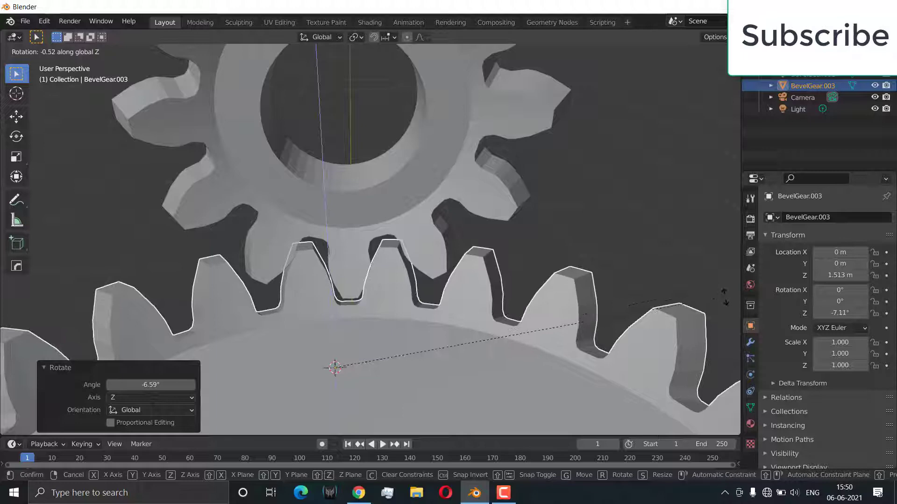
left_click(574, 312)
left_click(643, 251)
middle_click_drag(644, 250, 546, 213)
scroll(589, 227, "up", 3)
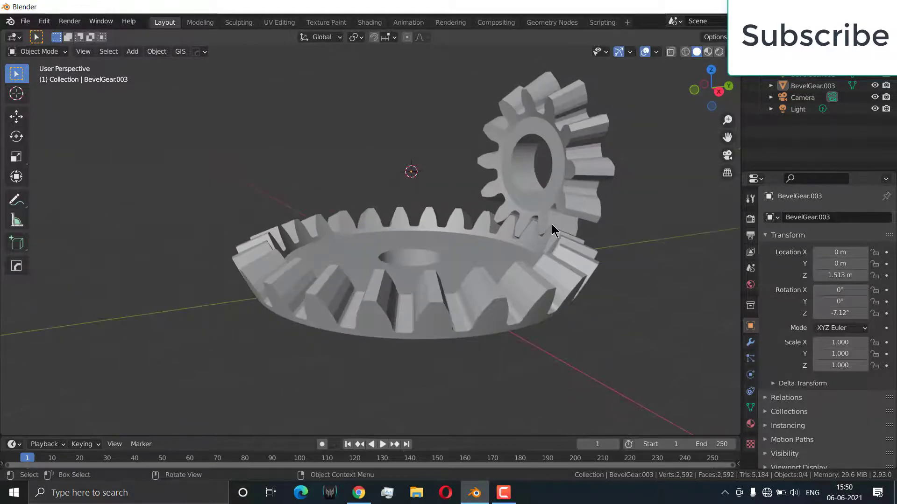
Step: Add a Transformation constraint to BevelGear.001 targeting BevelGear.003, removing one mistakenly added to the large gear
left_click(750, 391)
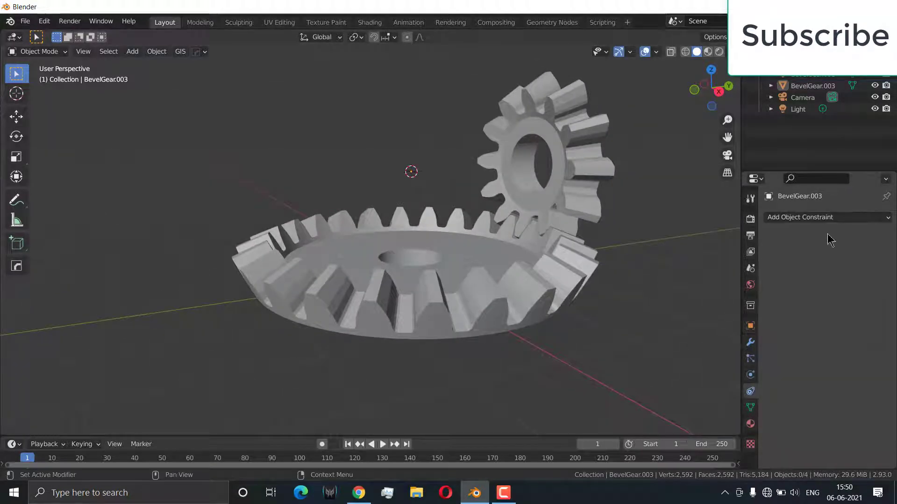
left_click(835, 220)
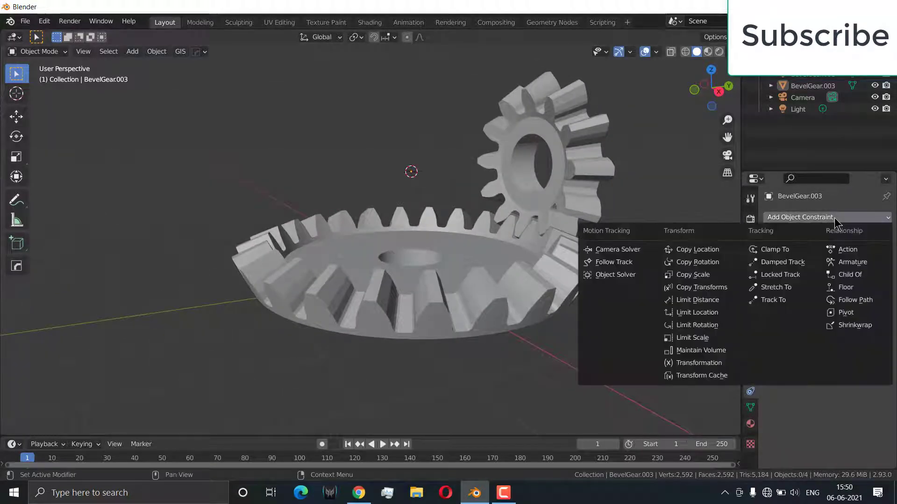
left_click(702, 365)
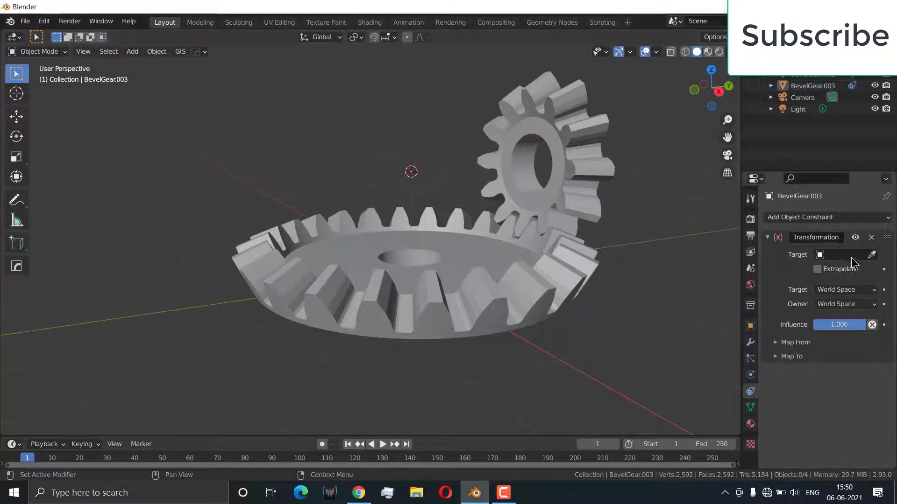
left_click(871, 237)
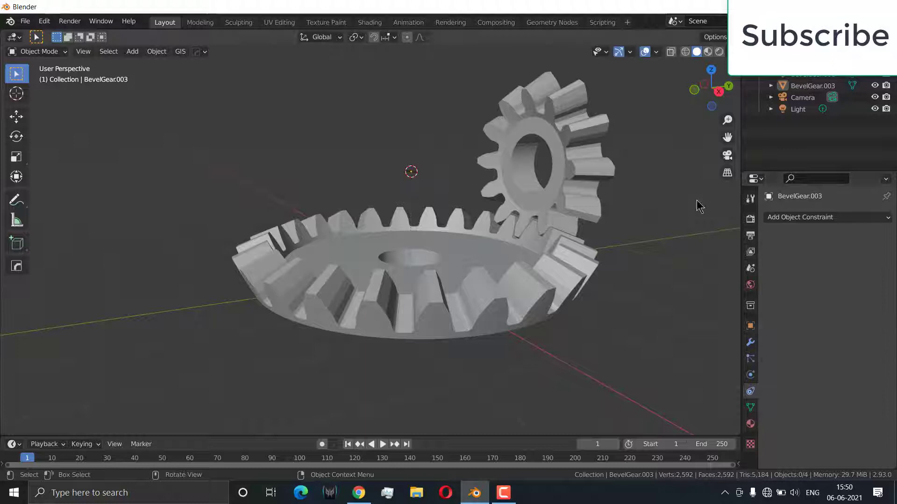
left_click(568, 158)
left_click(803, 218)
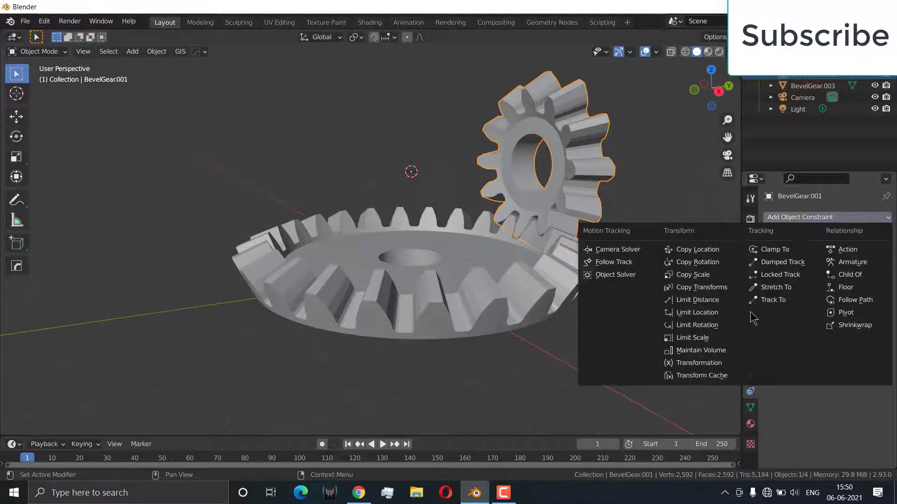
left_click(719, 368)
left_click(871, 254)
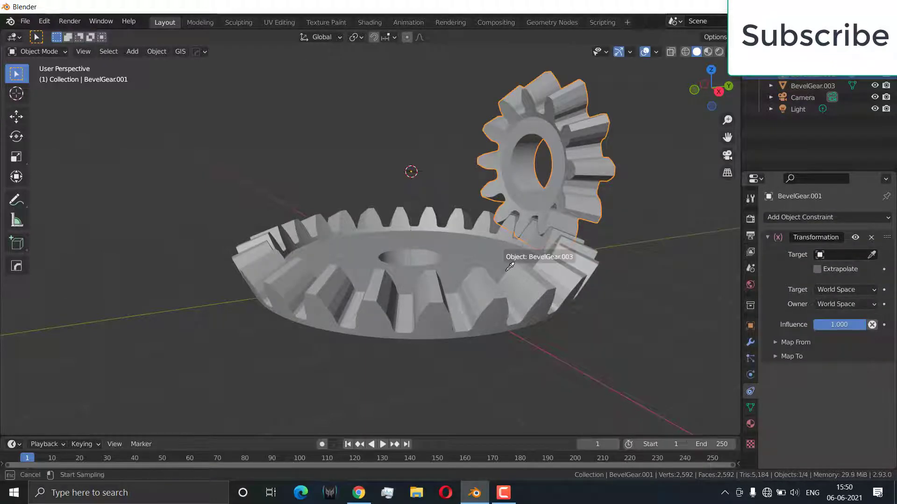
left_click(543, 279)
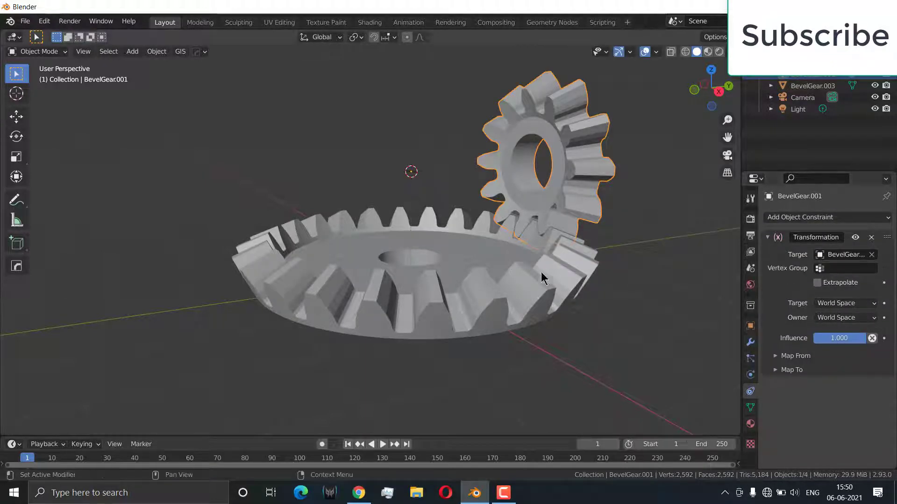
Step: Turn on Extrapolate and map from rotation with source Z Max 120°
left_click(790, 356)
scroll(802, 397, "down", 1)
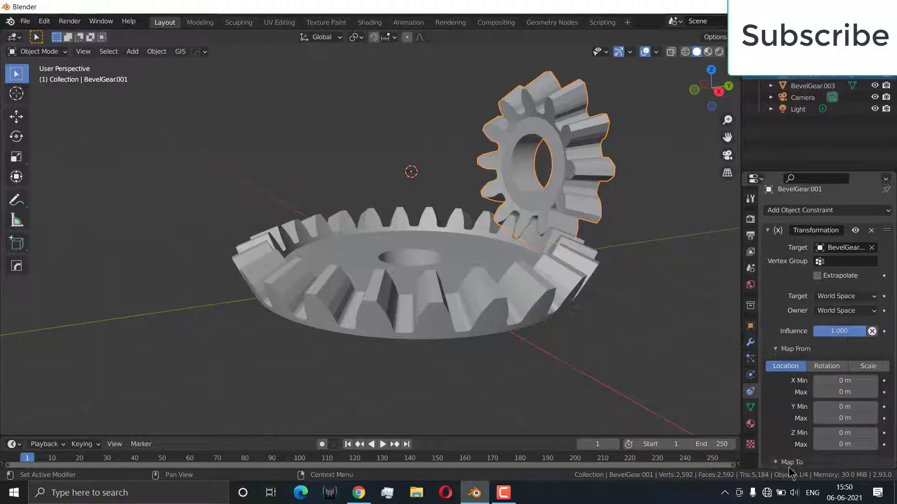
left_click(817, 276)
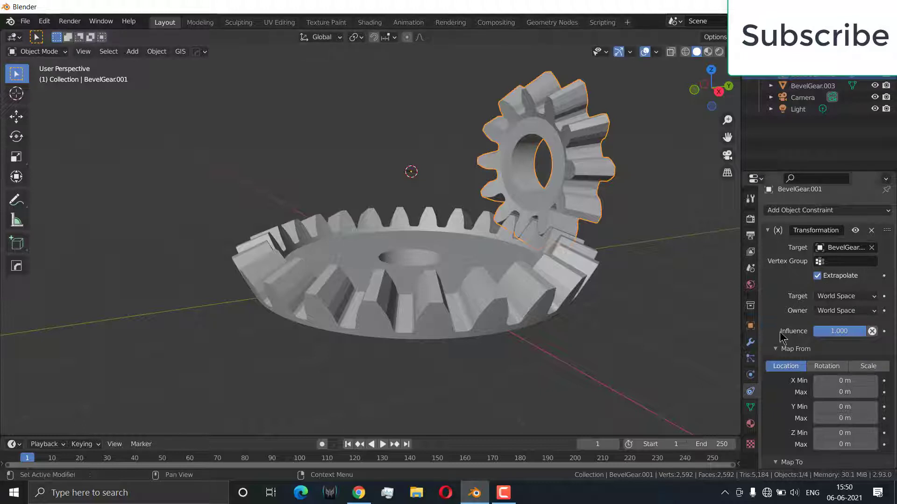
scroll(822, 327, "down", 4)
left_click(836, 294)
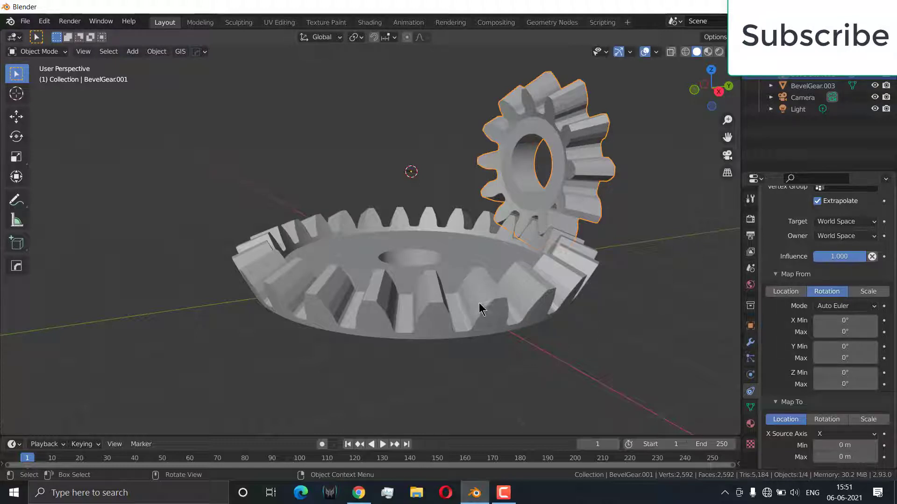
left_click(845, 384)
type("0d")
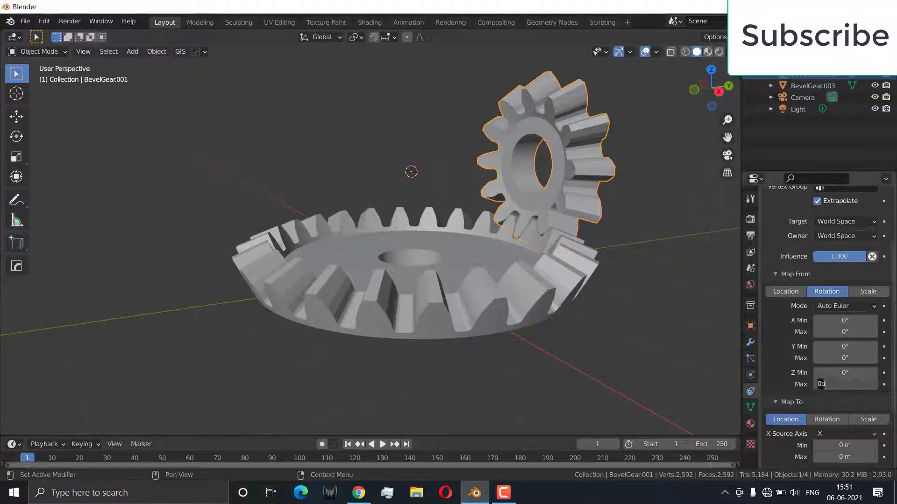
type("360")
key("Return")
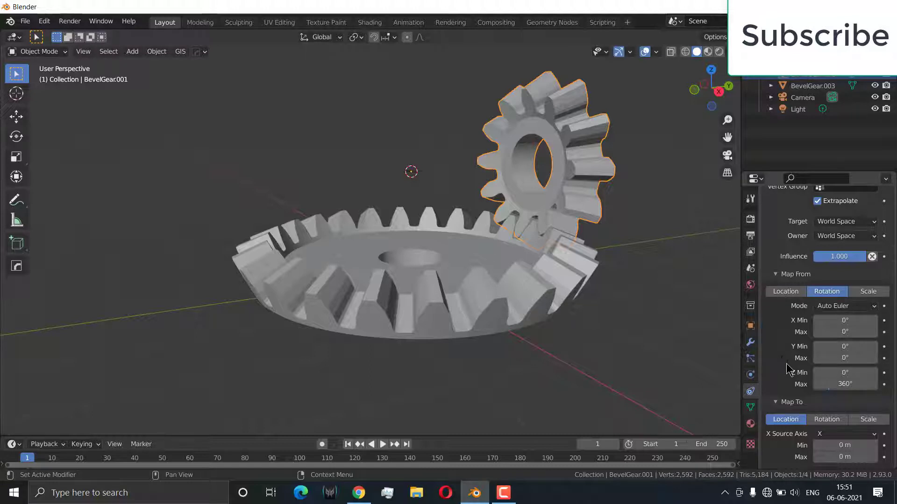
scroll(788, 369, "down", 3)
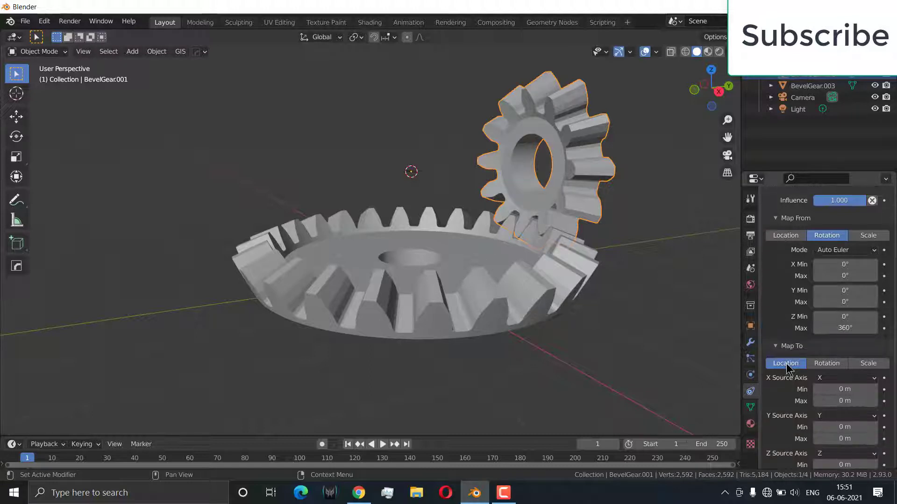
left_click(845, 327)
type("12")
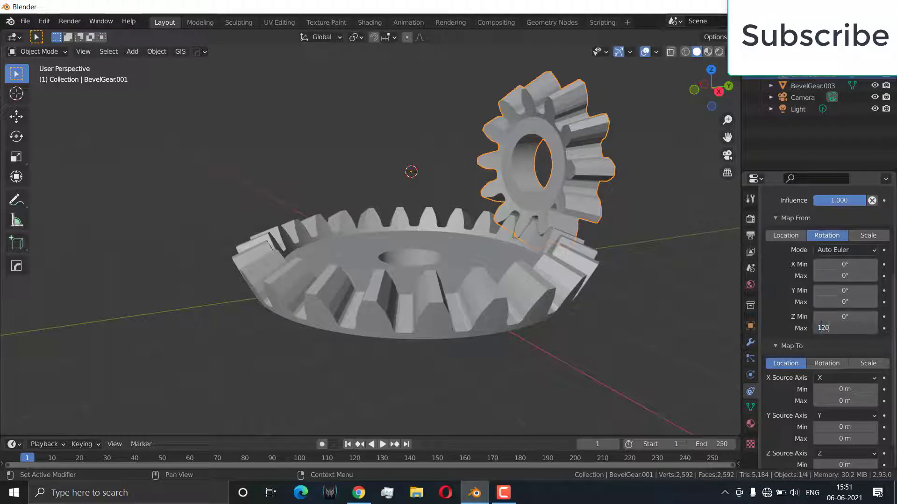
key("Return")
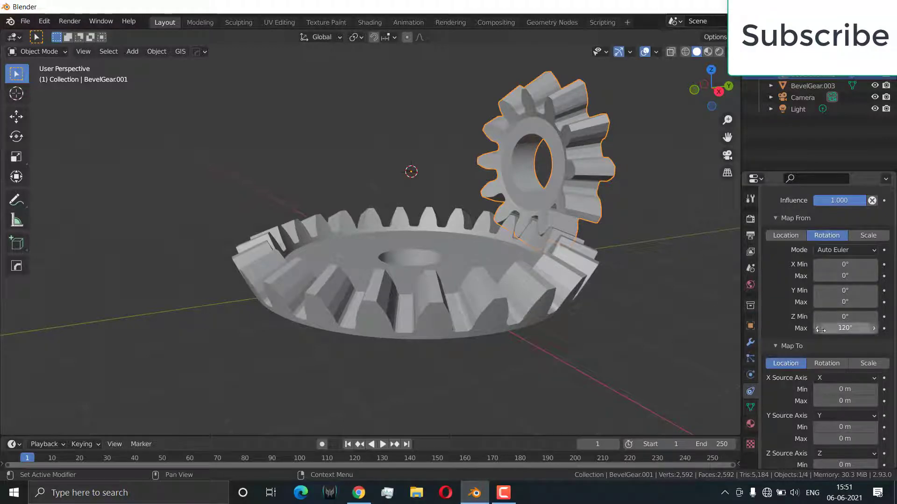
scroll(835, 355, "down", 2)
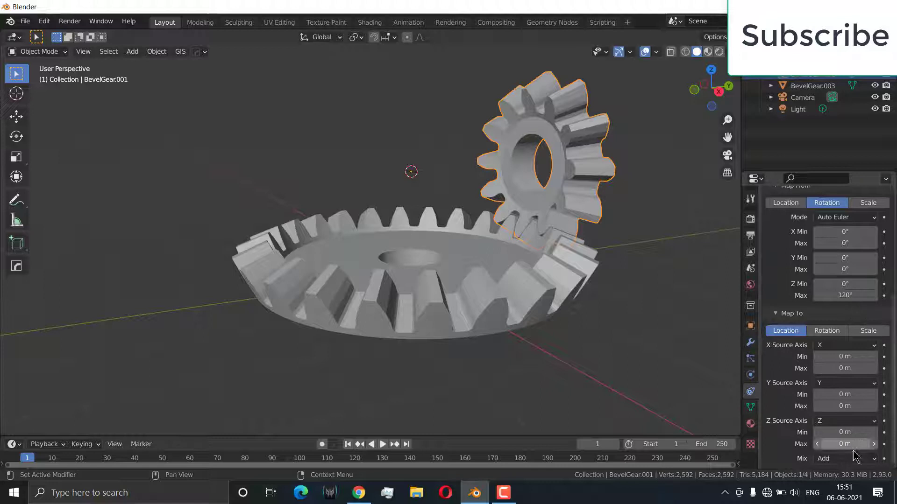
Step: Map to rotation with output Y Max 240°
left_click(827, 330)
scroll(846, 433, "down", 1)
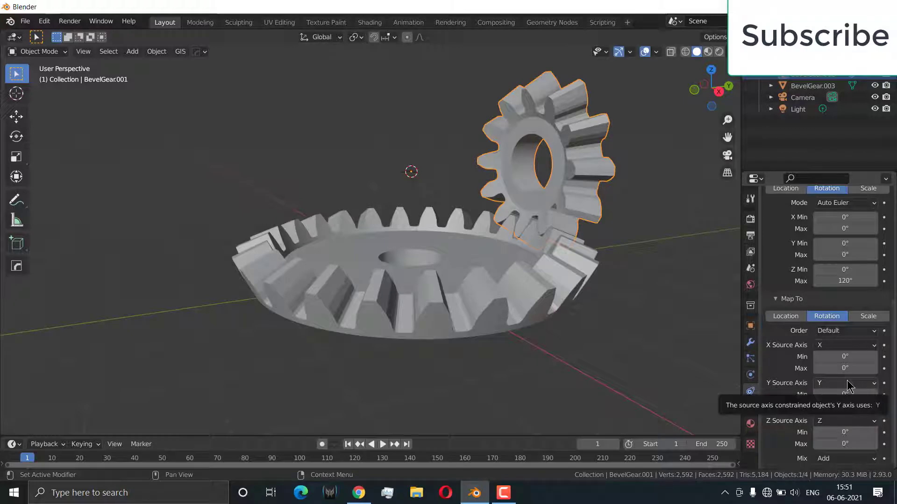
double_click(845, 406)
type("0d")
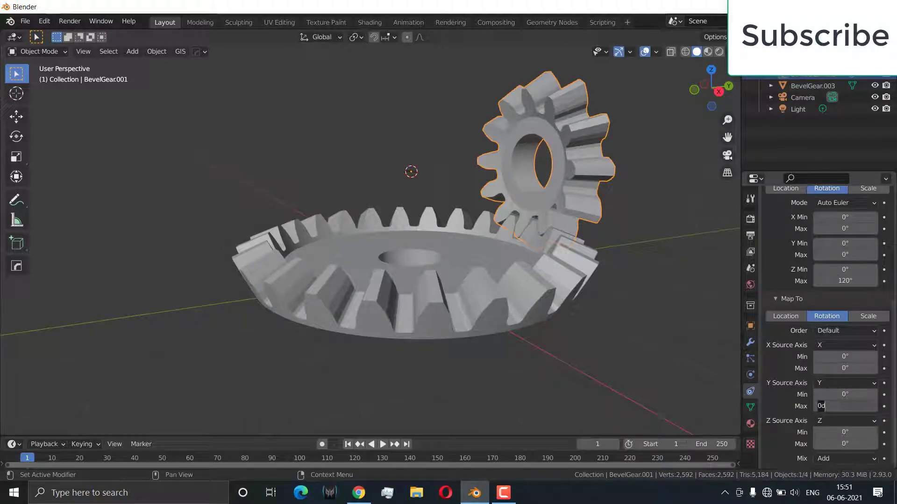
key("Return")
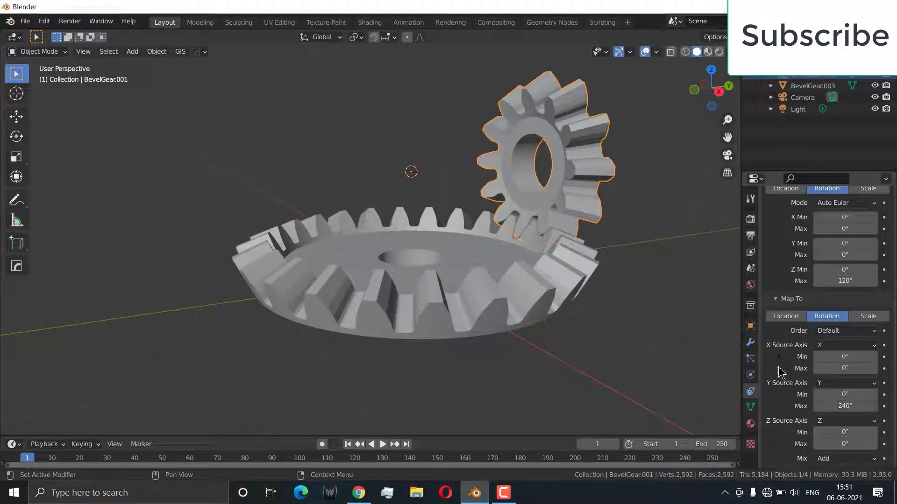
scroll(795, 270, "up", 7)
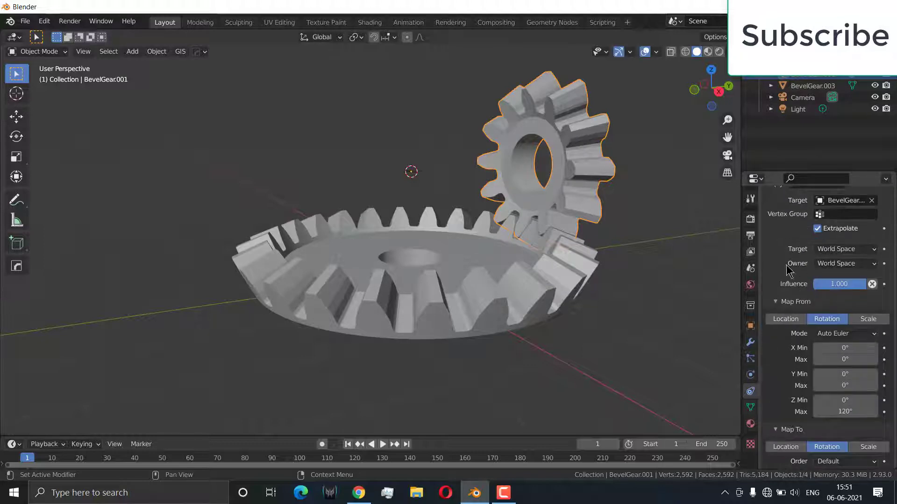
scroll(657, 285, "down", 3)
middle_click_drag(656, 284, 566, 294)
Step: Rotate the large bevel gear slightly about global Z
left_click(589, 305)
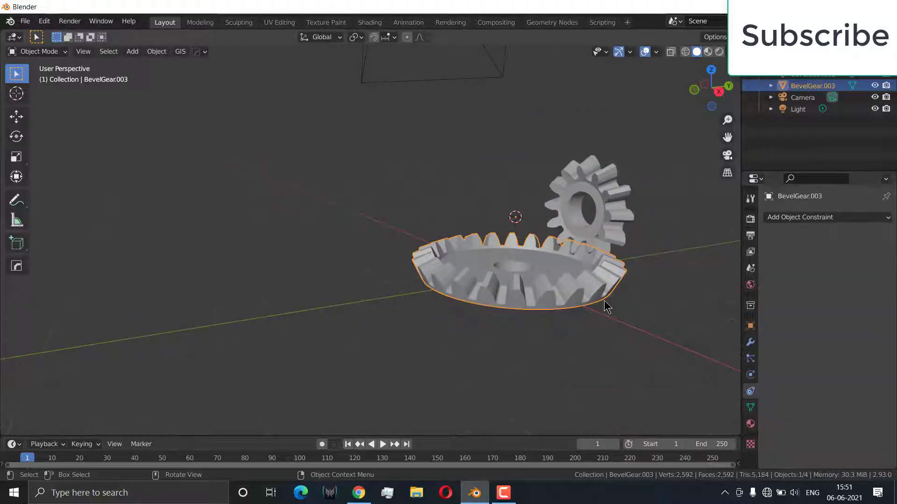
key("r")
key("z")
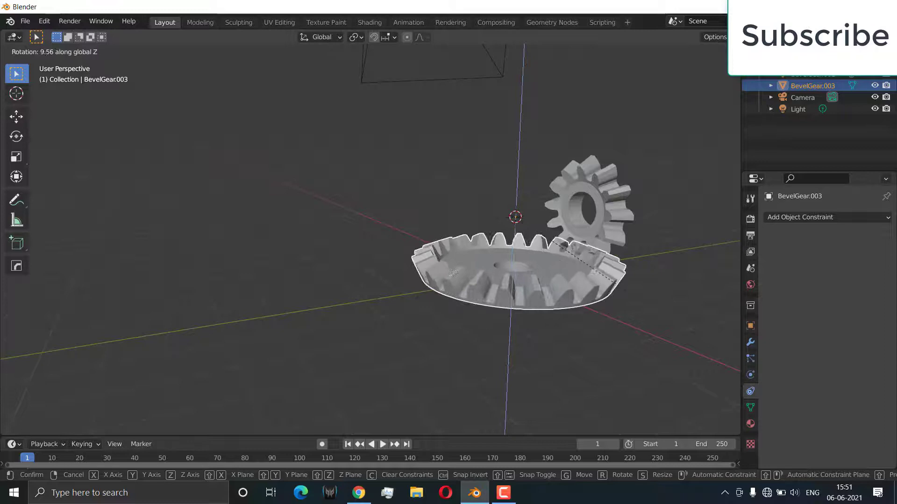
left_click(463, 259)
Step: Set the small gear's Map To Y rotation source axis to Z
left_click(629, 226)
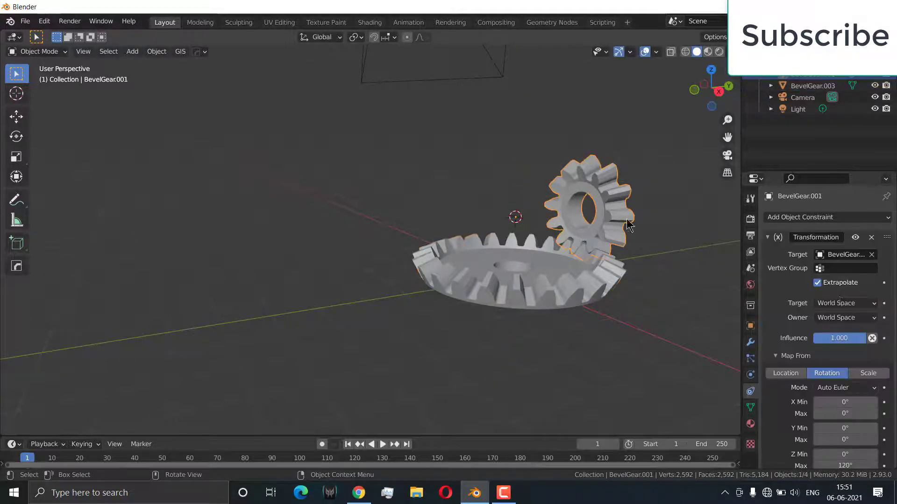
scroll(894, 372, "down", 10)
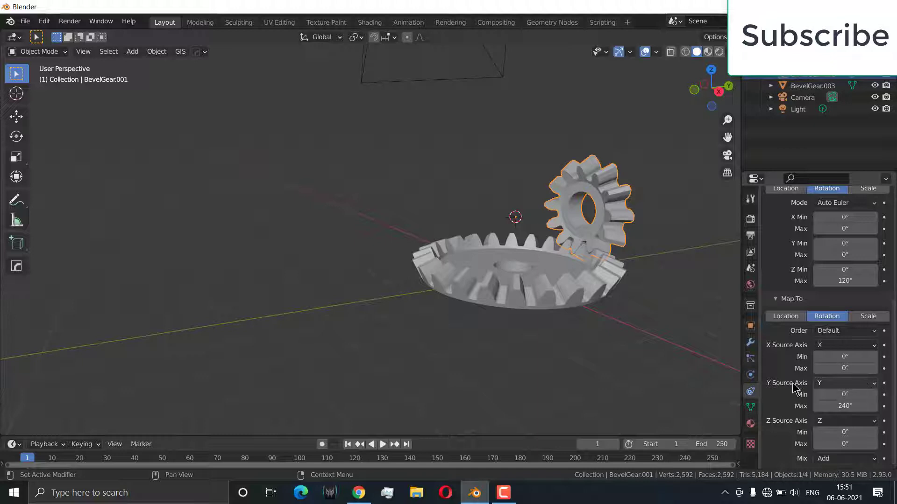
left_click(873, 383)
left_click(859, 425)
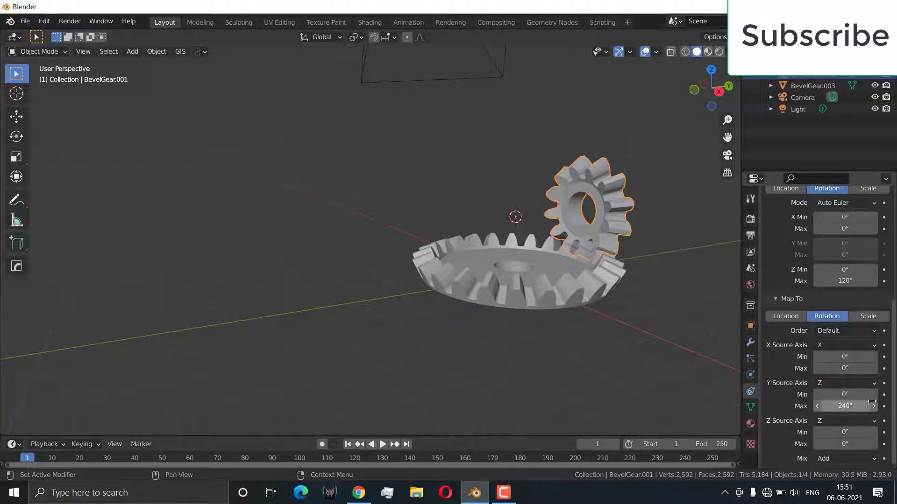
Step: Rotate the large gear about Z and zoom in where the teeth meet
left_click(521, 290)
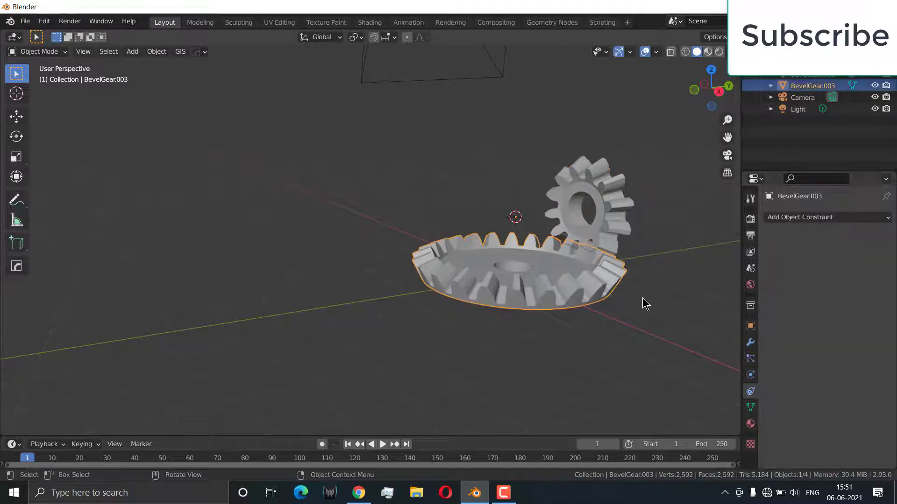
key("r")
key("z")
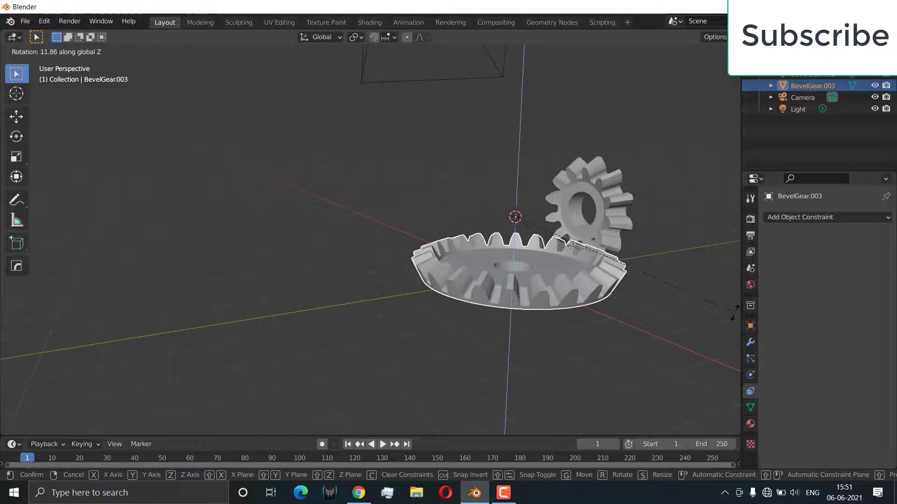
left_click(512, 283)
middle_click_drag(512, 283, 559, 274)
scroll(580, 218, "up", 4)
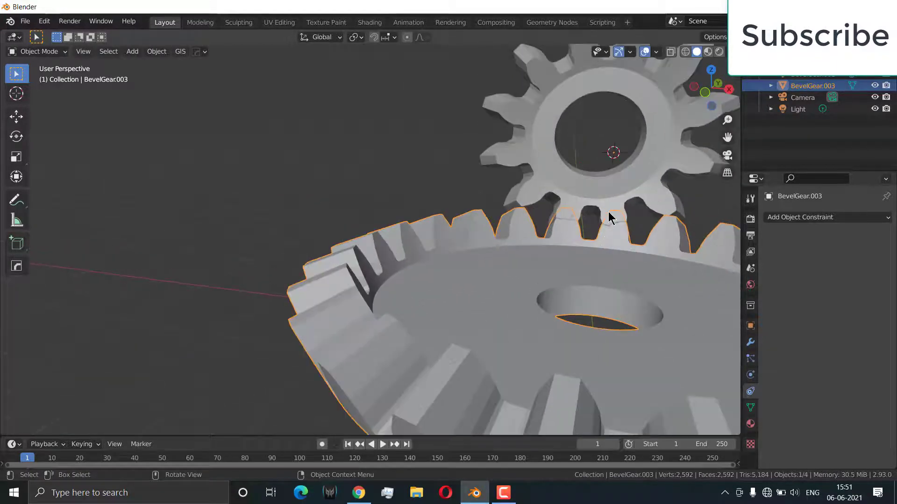
middle_click_drag(608, 212, 462, 236, "shift")
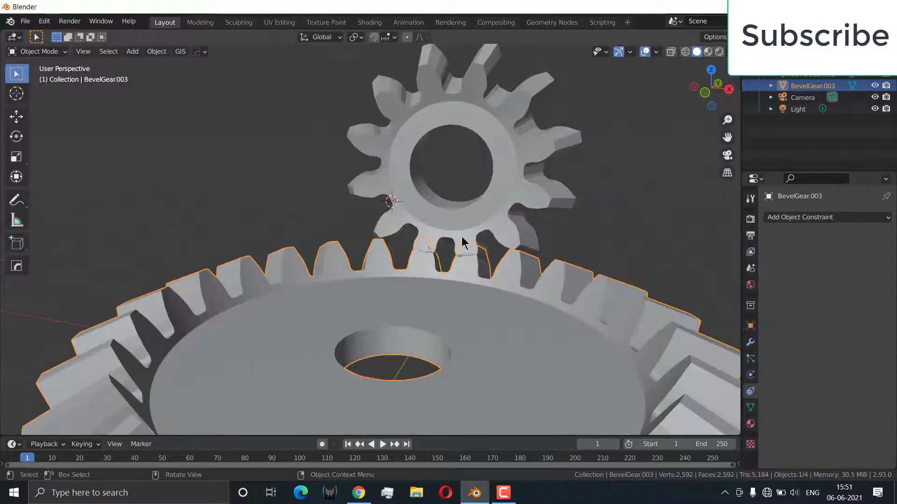
Step: Rotate the small gear -14.8° about global Y to realign its teeth
key("r")
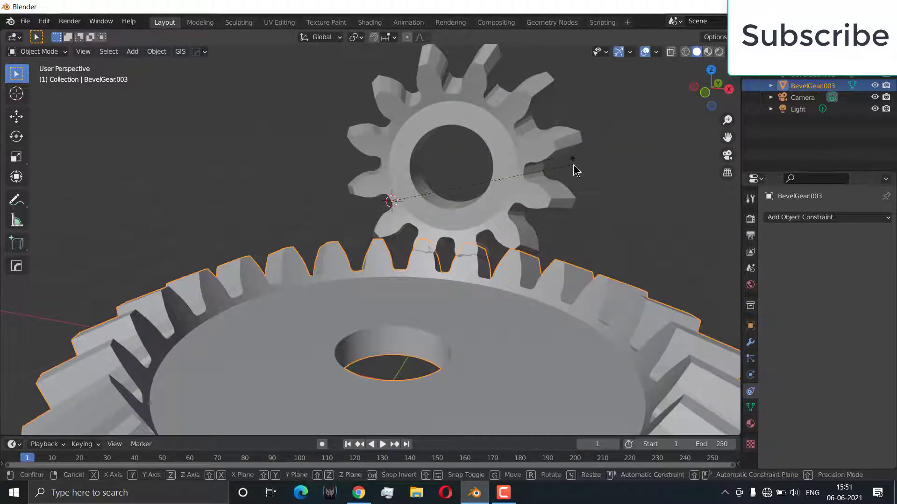
key("Escape")
left_click(520, 181)
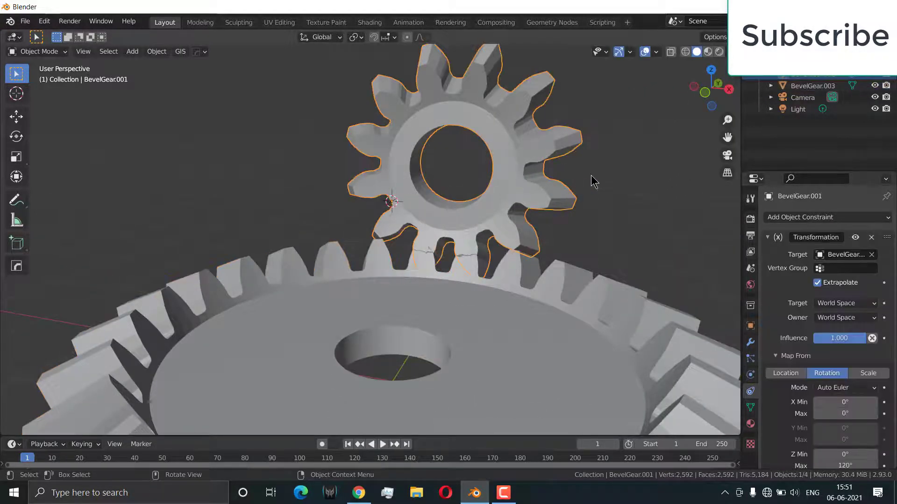
key("r")
key("y")
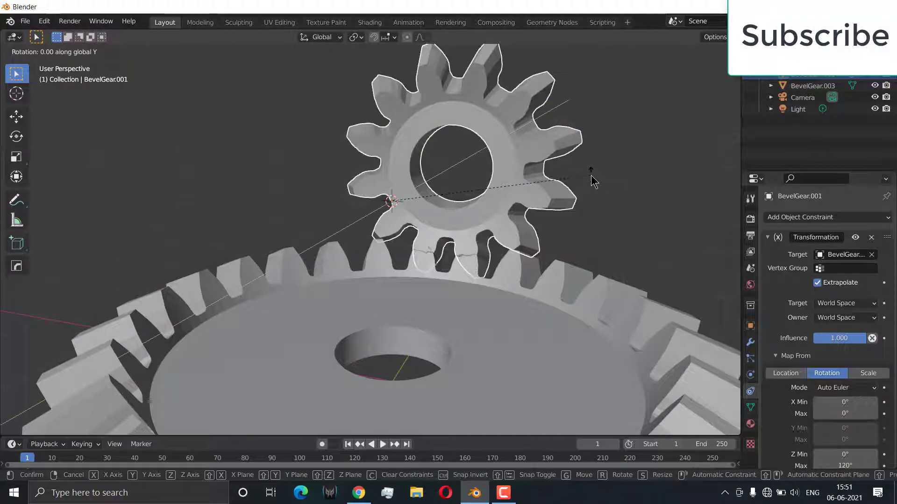
left_click(573, 126)
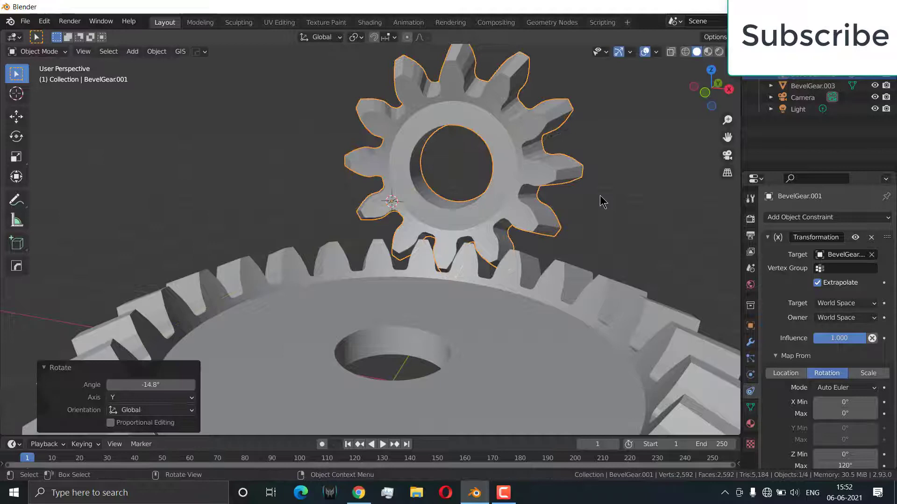
scroll(601, 200, "down", 6)
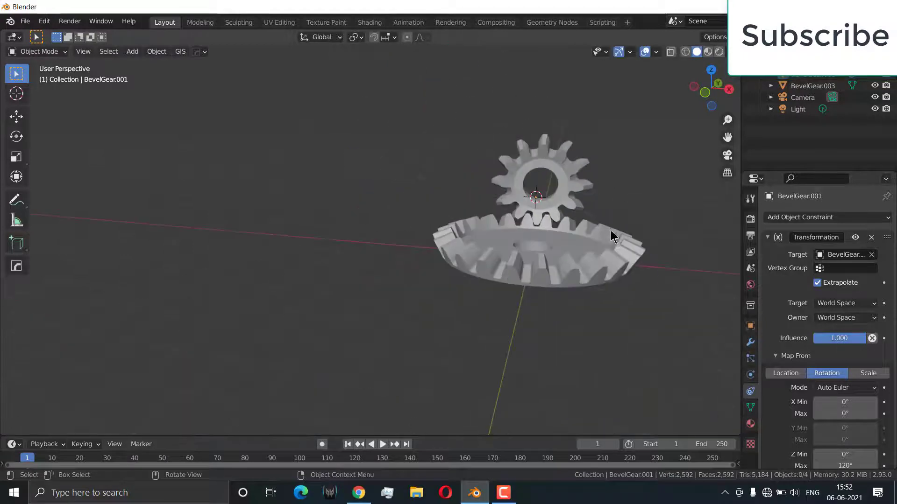
left_click(579, 244)
middle_click_drag(610, 266, 411, 326)
scroll(424, 304, "up", 4)
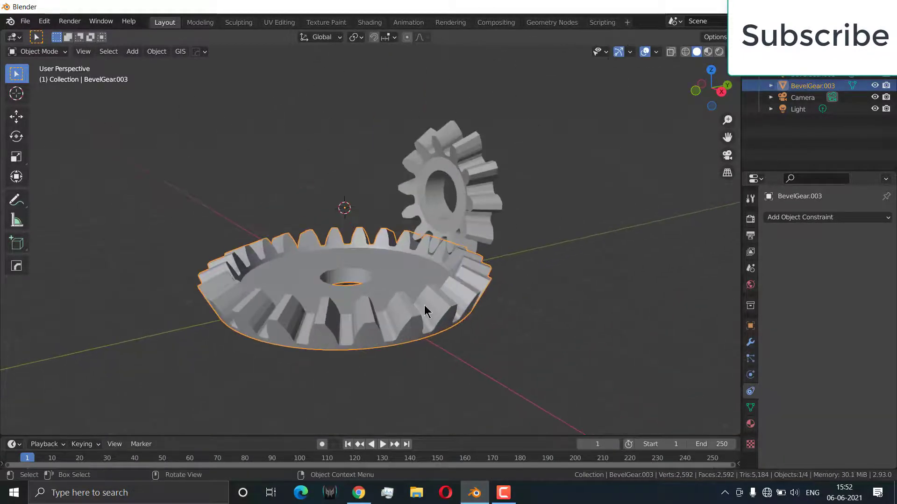
key("r")
key("z")
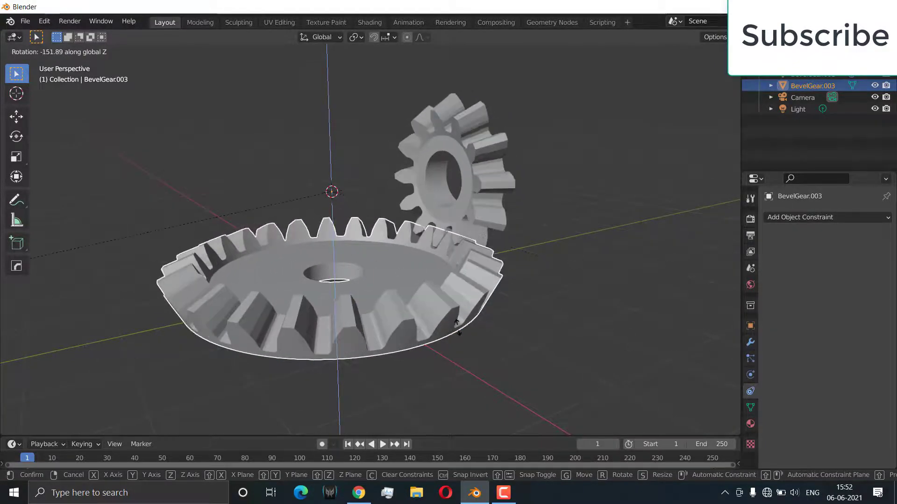
right_click(560, 313)
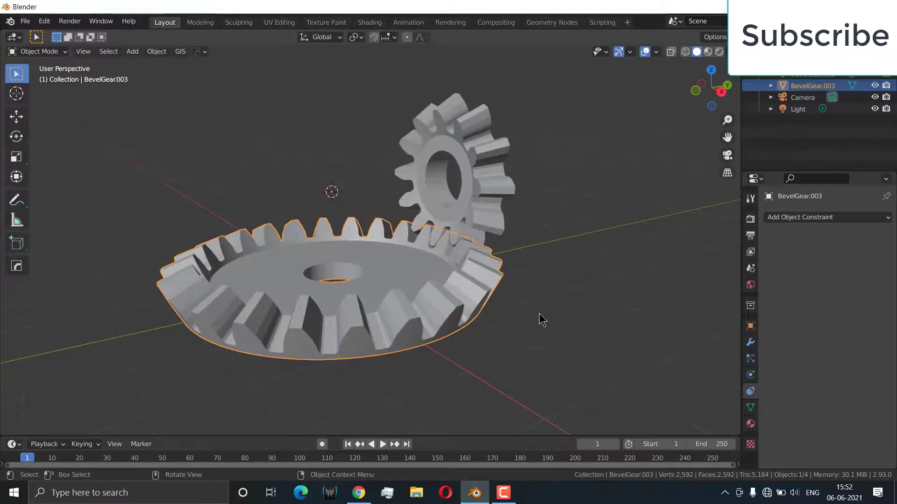
left_click(476, 210)
scroll(854, 365, "down", 3)
scroll(854, 365, "down", 1)
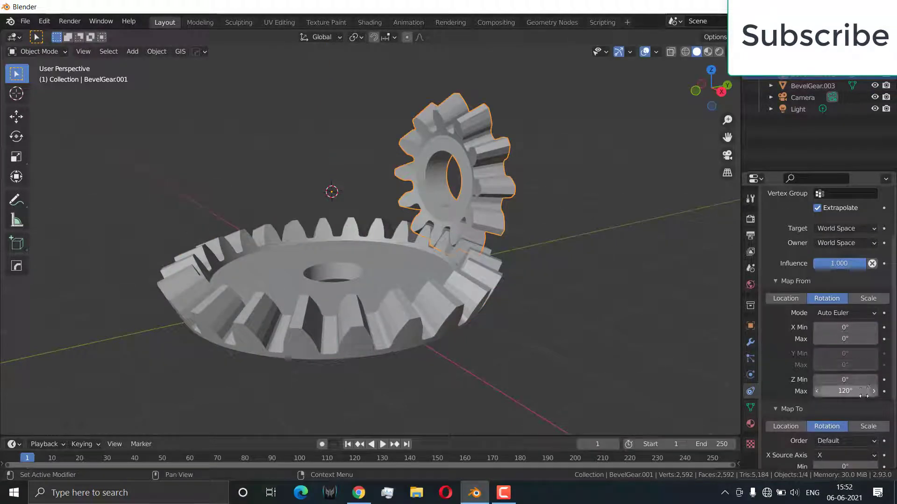
scroll(867, 361, "down", 6)
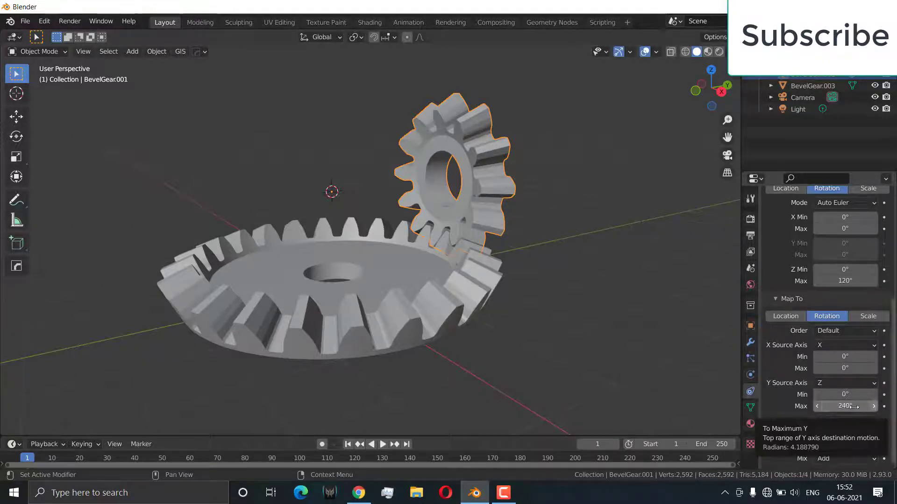
scroll(854, 406, "up", 3)
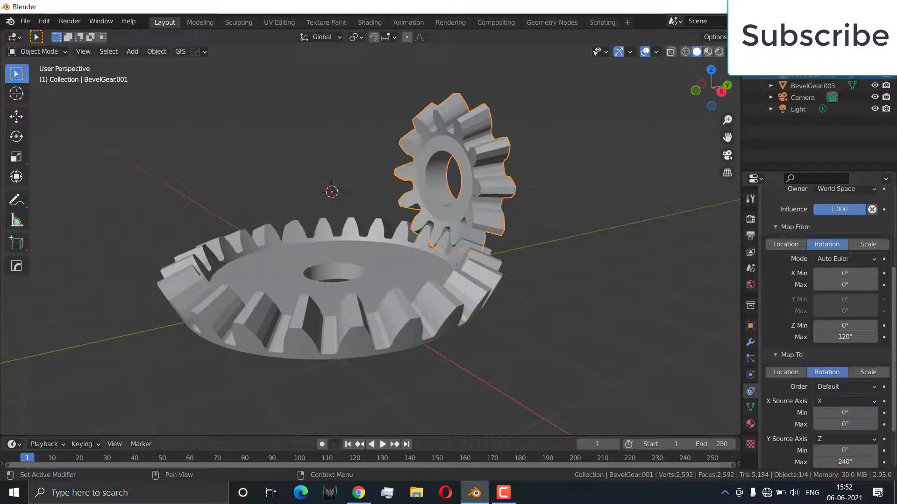
scroll(825, 326, "down", 3)
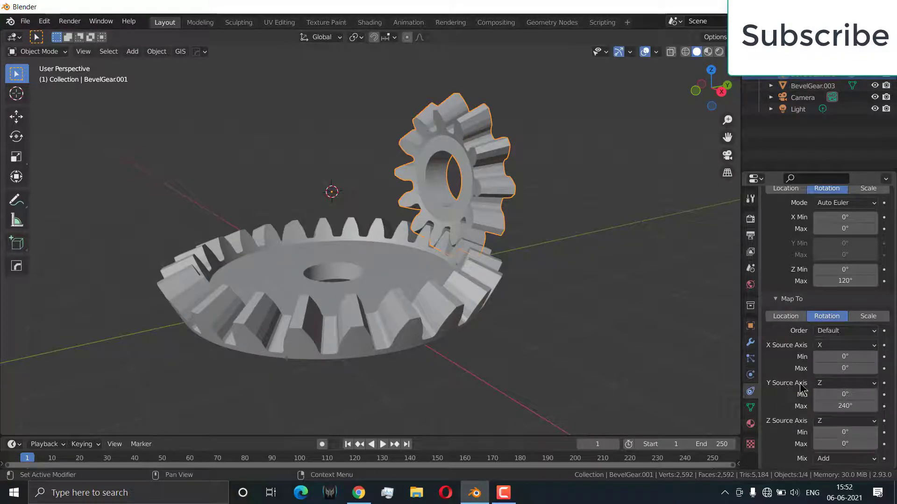
left_click(849, 383)
left_click(816, 423)
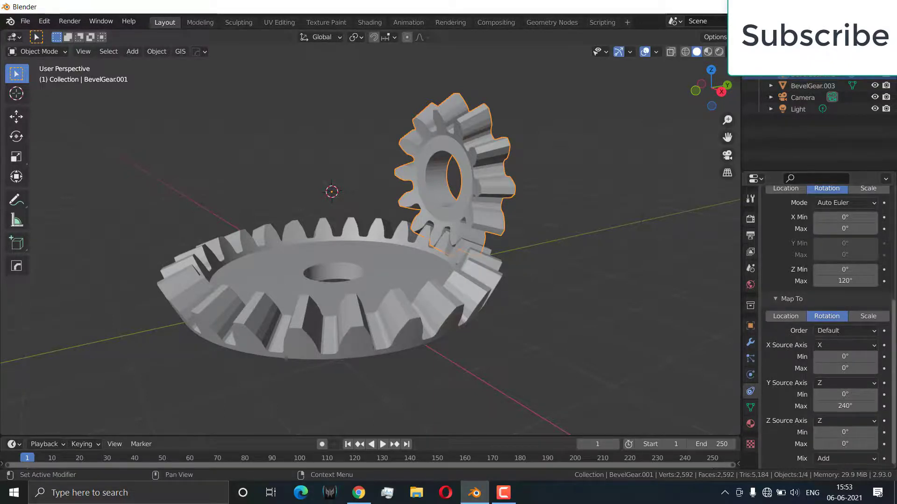
scroll(826, 327, "up", 4)
scroll(827, 327, "down", 4)
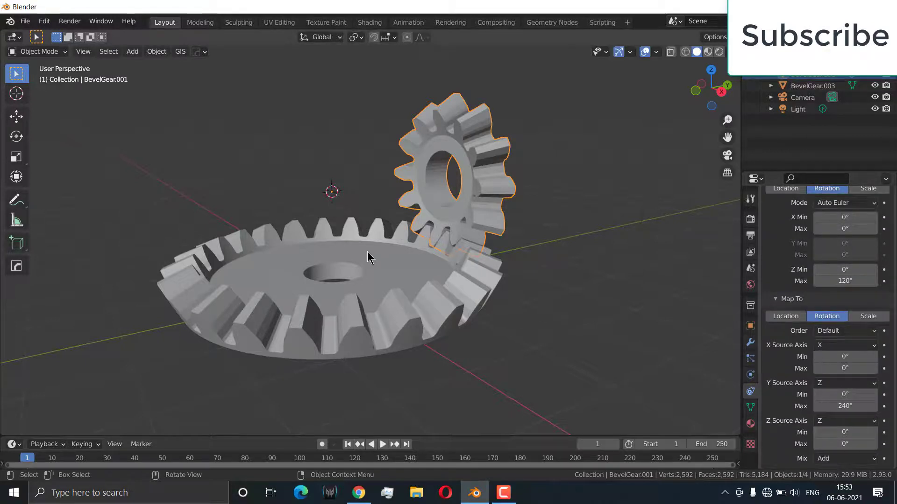
middle_click_drag(419, 244, 441, 259)
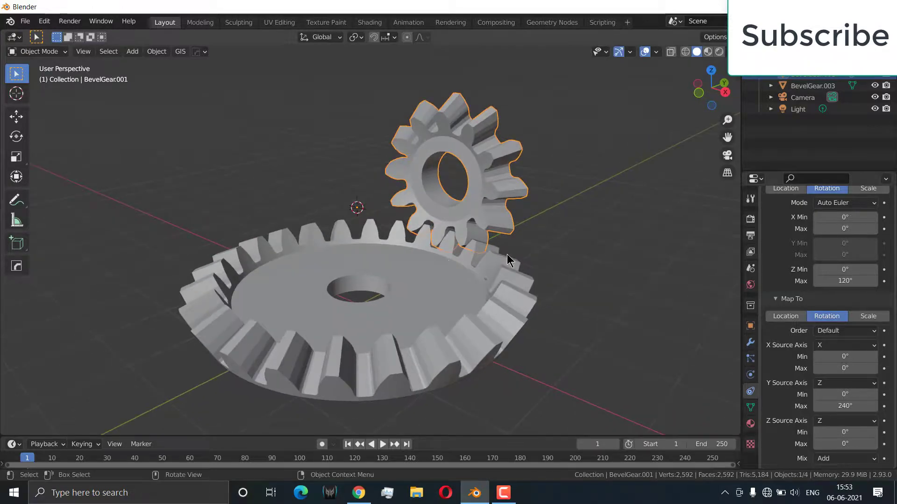